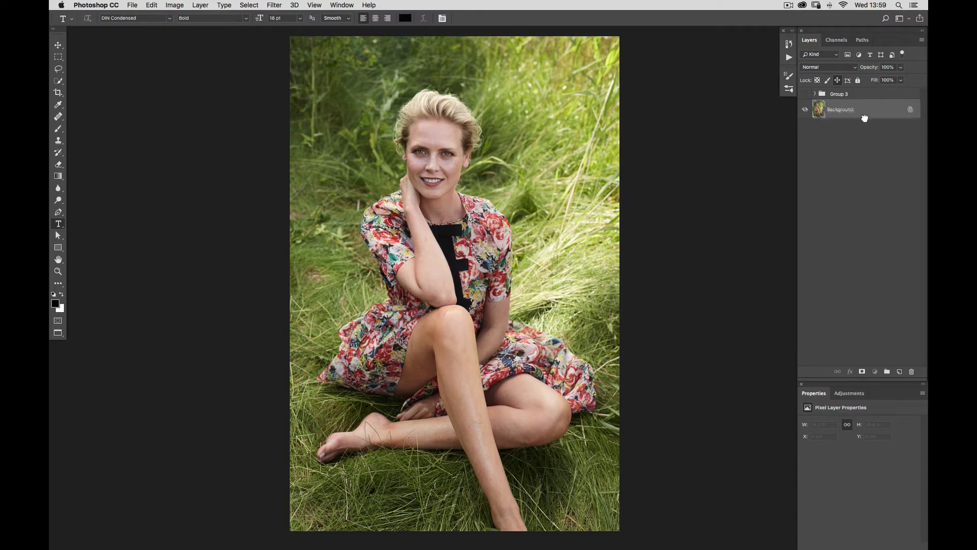
Duplicate the Background layer and add a Hue/Saturation adjustment layer above the copy.
drag(864, 118, 900, 371)
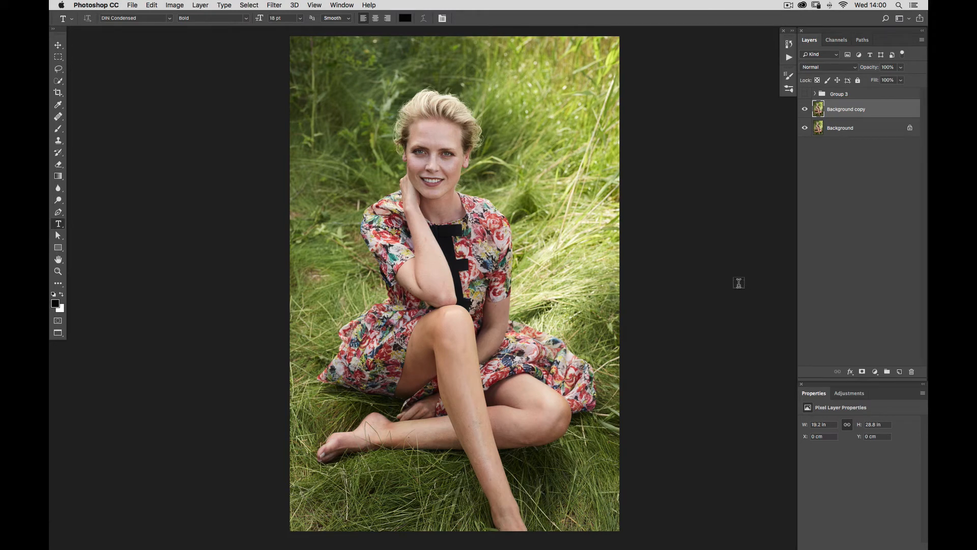
click(875, 372)
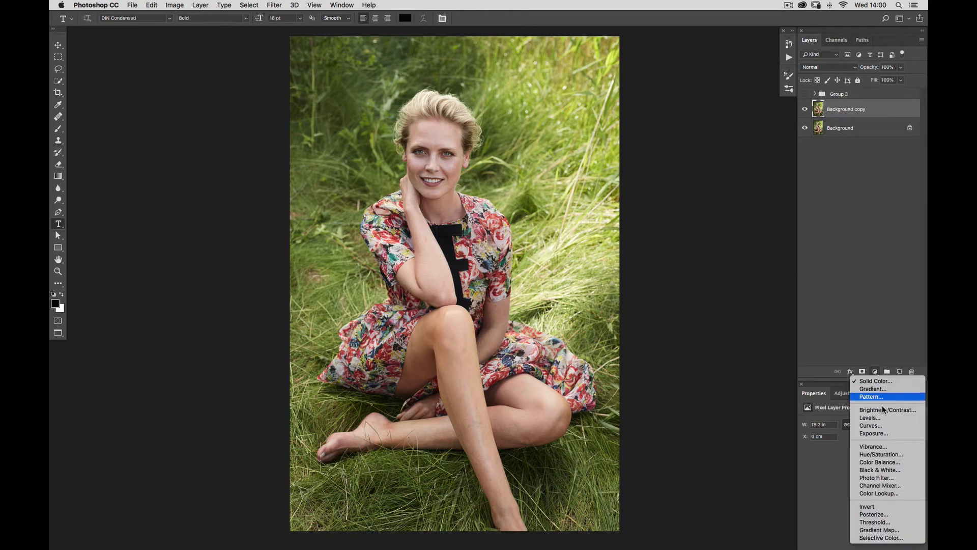
click(890, 455)
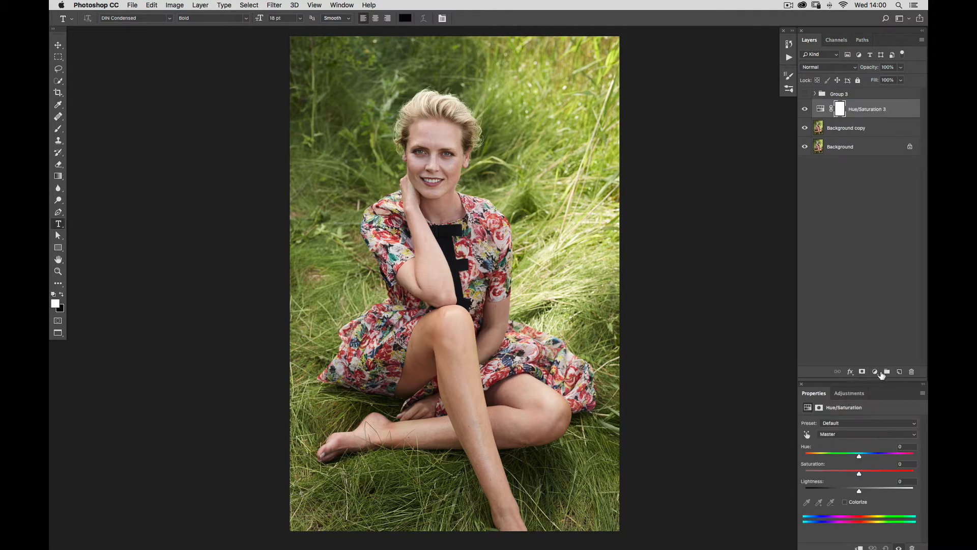
Desaturate the Yellows in the Hue/Saturation adjustment to a saturation of -30.
click(846, 435)
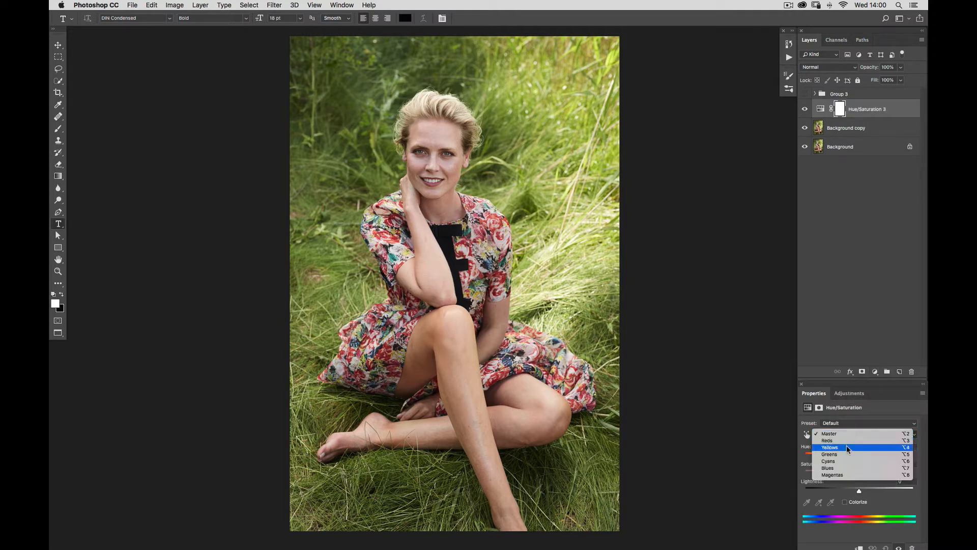
click(847, 447)
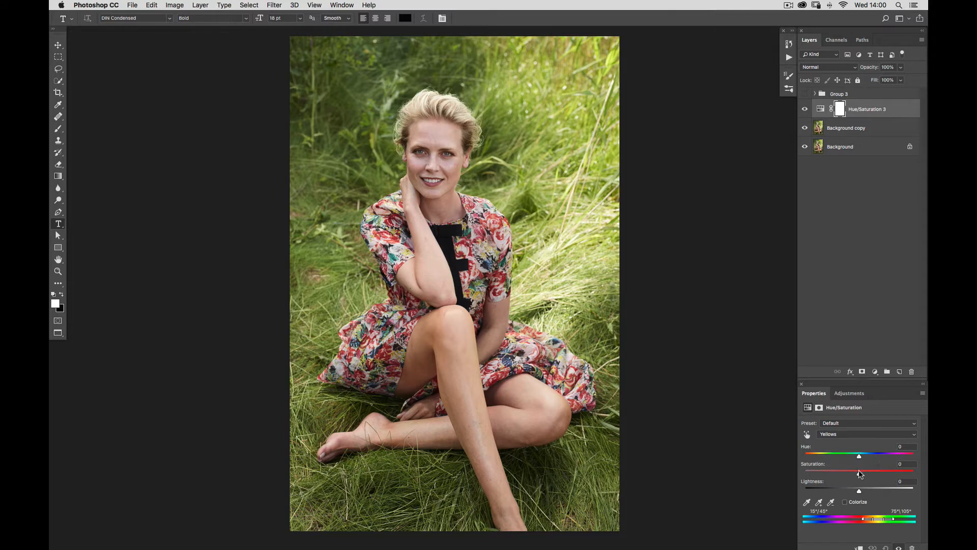
drag(859, 474, 844, 475)
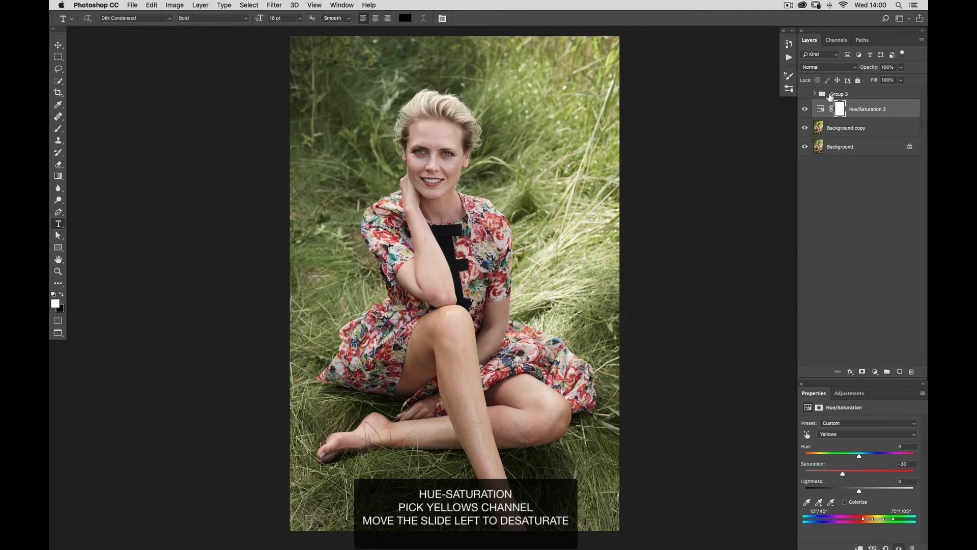
Compare the photo with and without the Hue/Saturation adjustment by toggling its layer's visibility.
click(808, 114)
click(808, 114)
click(808, 114)
click(808, 114)
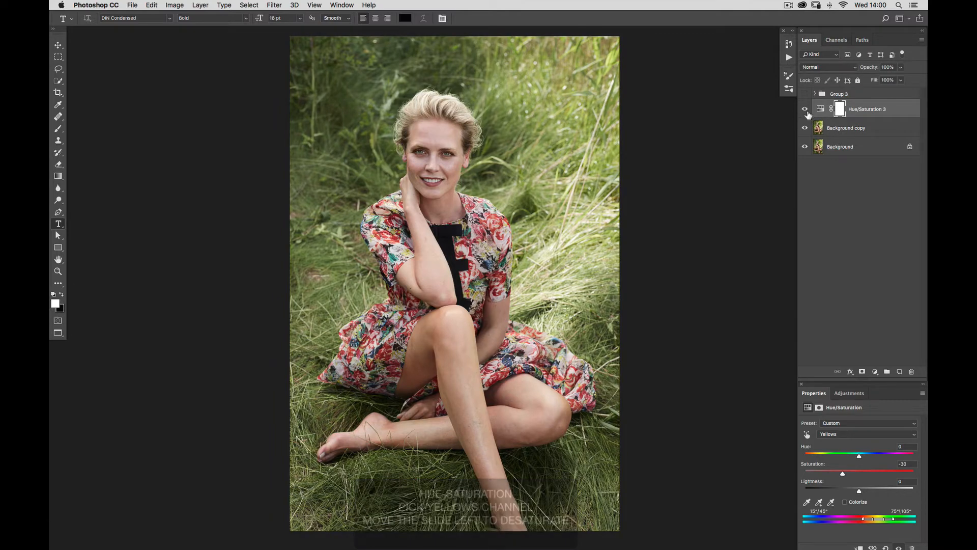
click(808, 114)
click(808, 114)
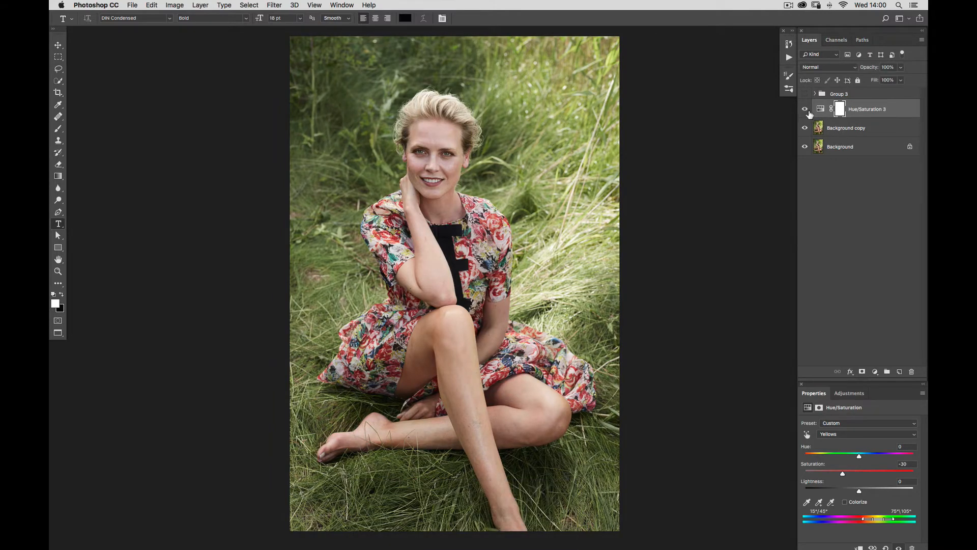
click(808, 114)
click(808, 114)
Add a Selective Color adjustment layer above the Hue/Saturation layer.
click(875, 372)
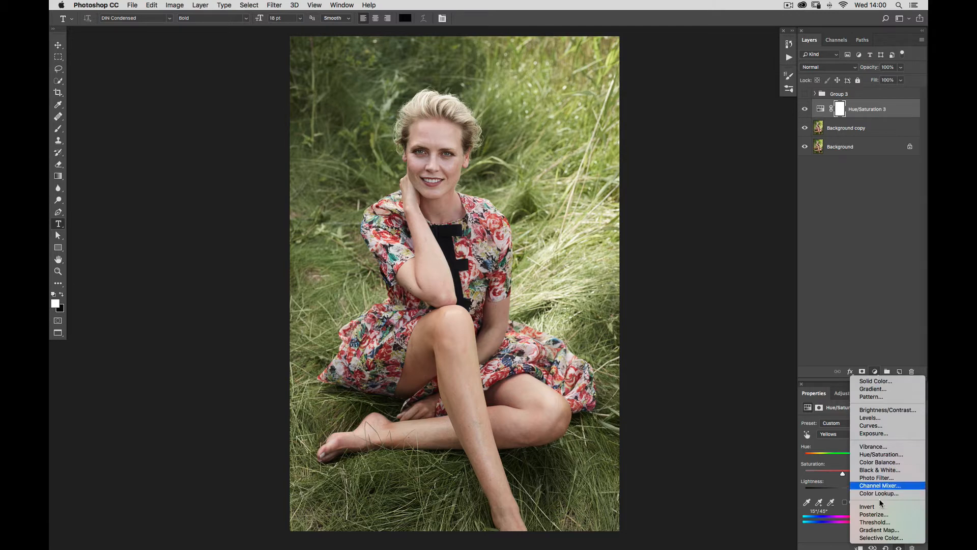
click(881, 538)
click(864, 434)
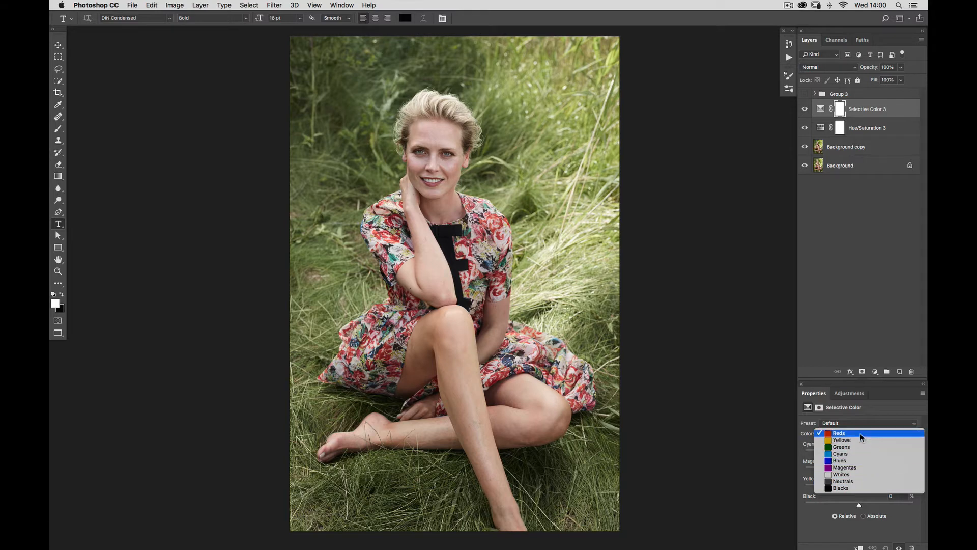
click(860, 432)
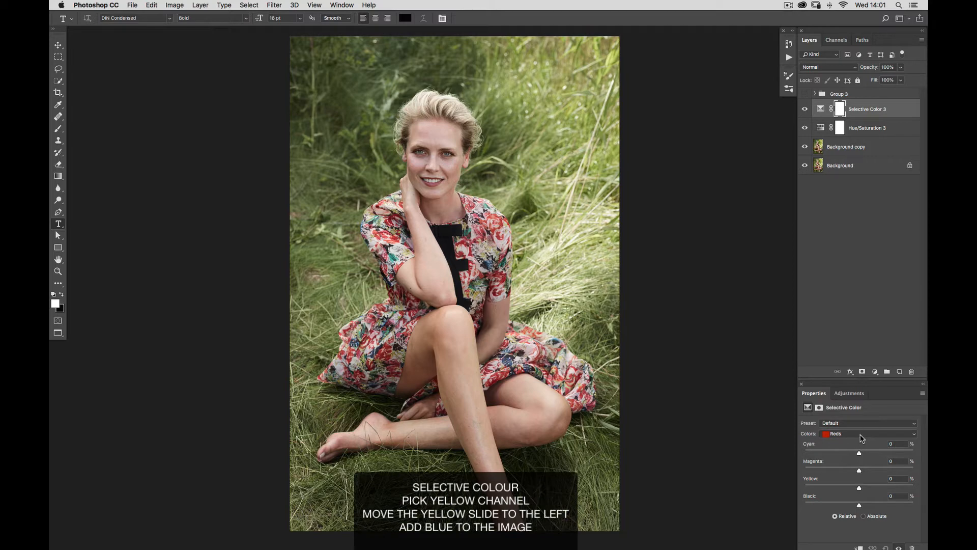
Set the Yellow amount to -50% for the Yellows range of the Selective Color adjustment and check the effect.
click(859, 433)
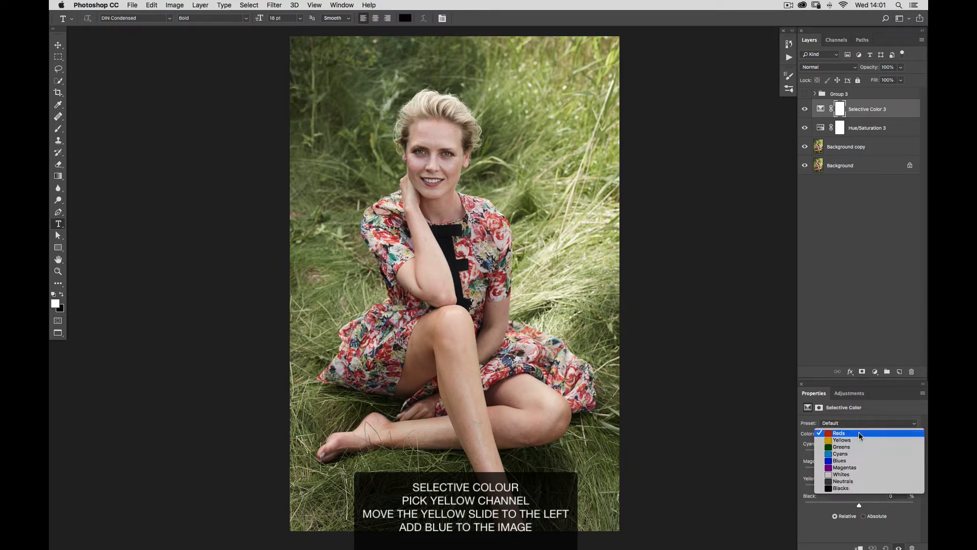
click(859, 437)
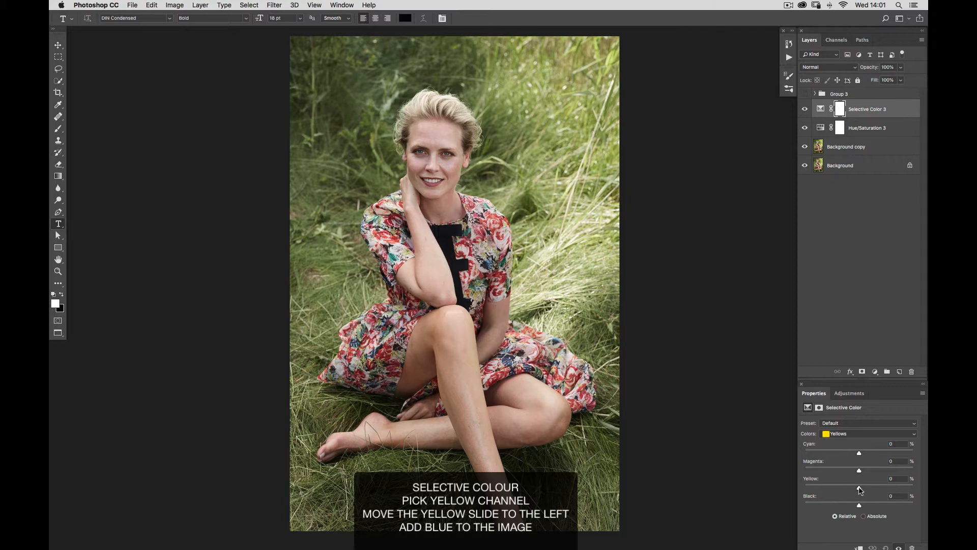
drag(859, 487, 808, 491)
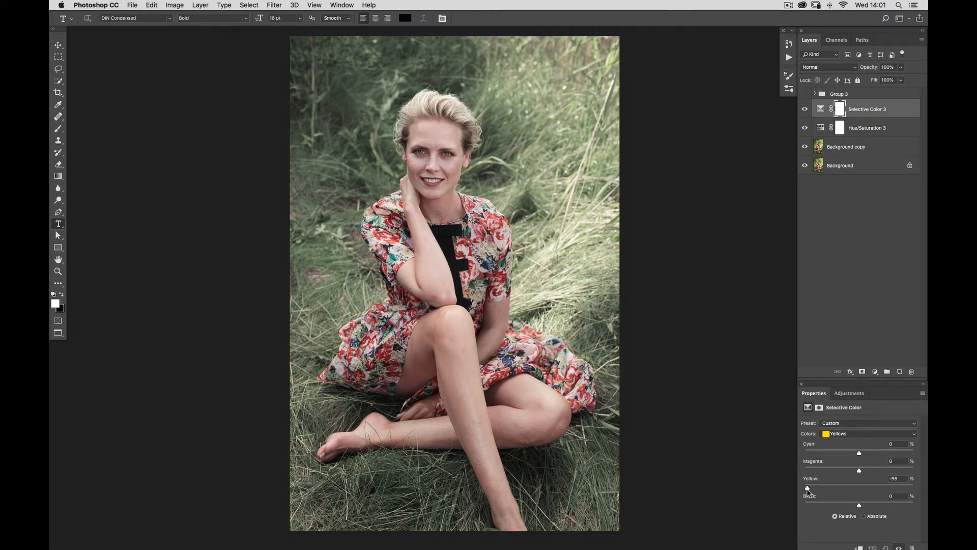
drag(807, 491, 831, 488)
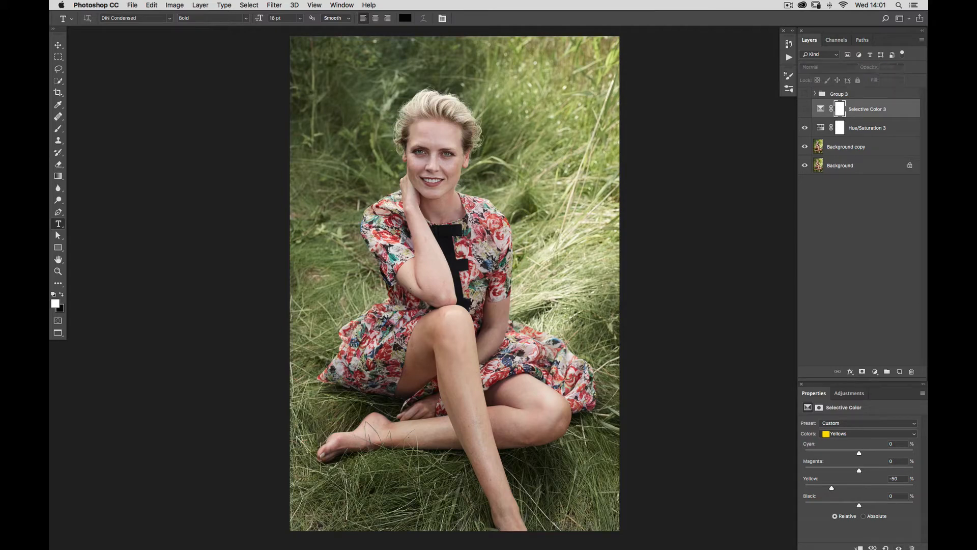
drag(805, 128, 805, 109)
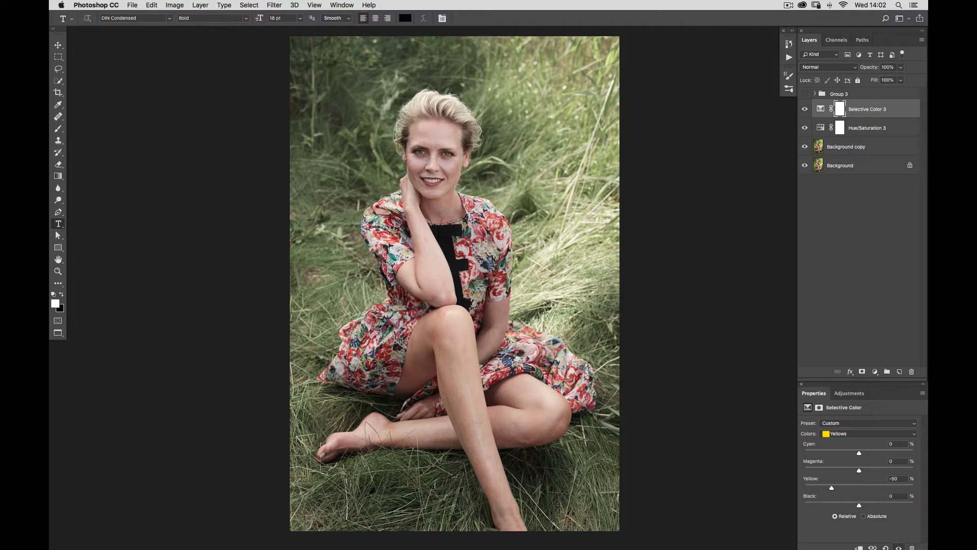
Add a black-to-white Gradient Map adjustment layer on top and set its blending mode to Luminosity.
click(875, 371)
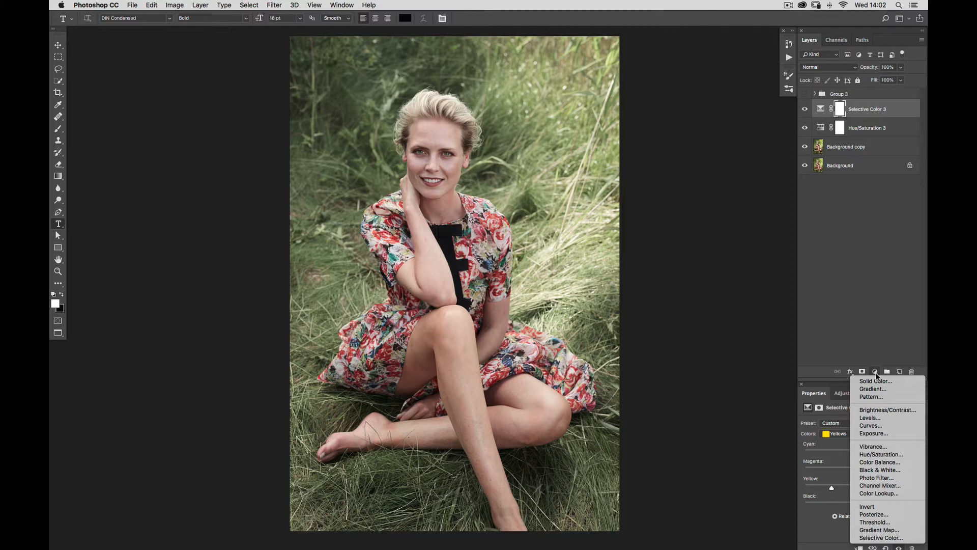
click(875, 531)
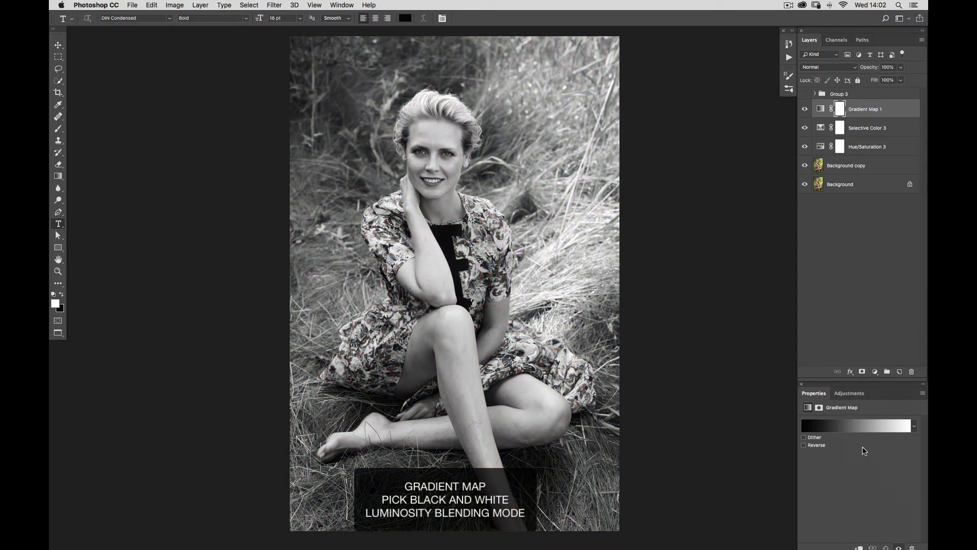
click(852, 427)
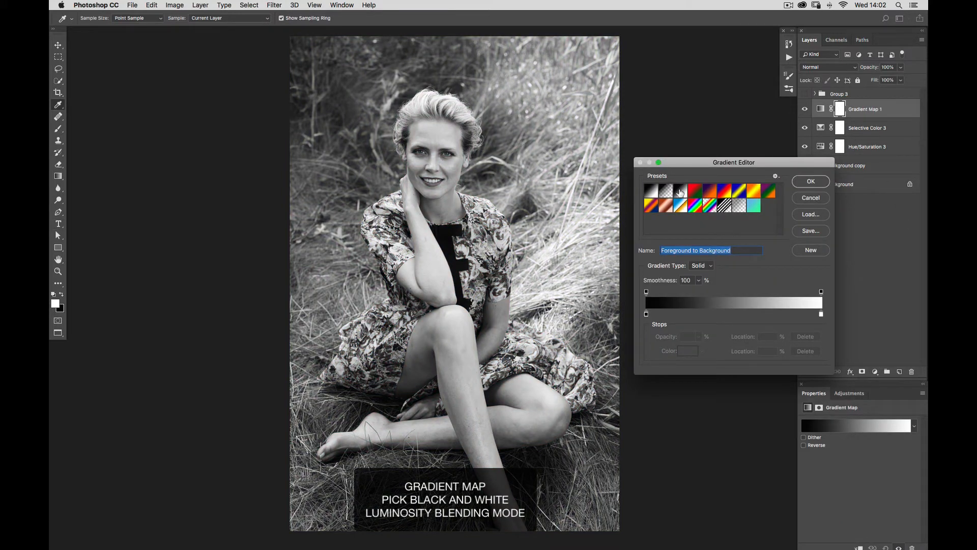
click(811, 181)
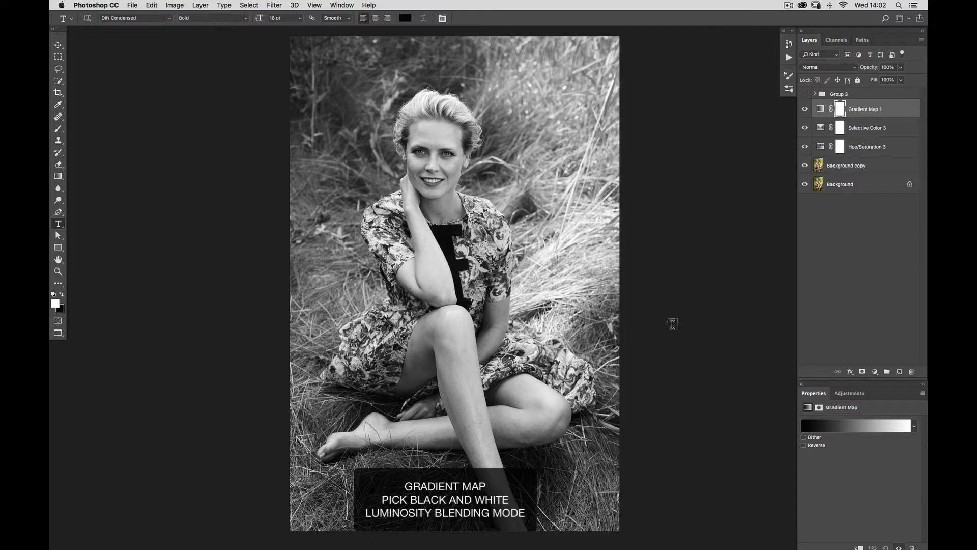
click(831, 67)
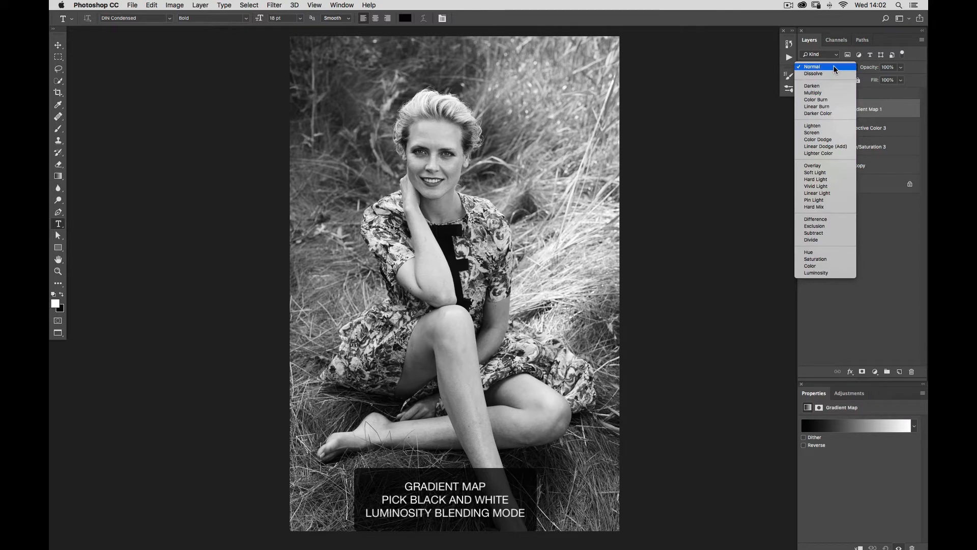
click(830, 274)
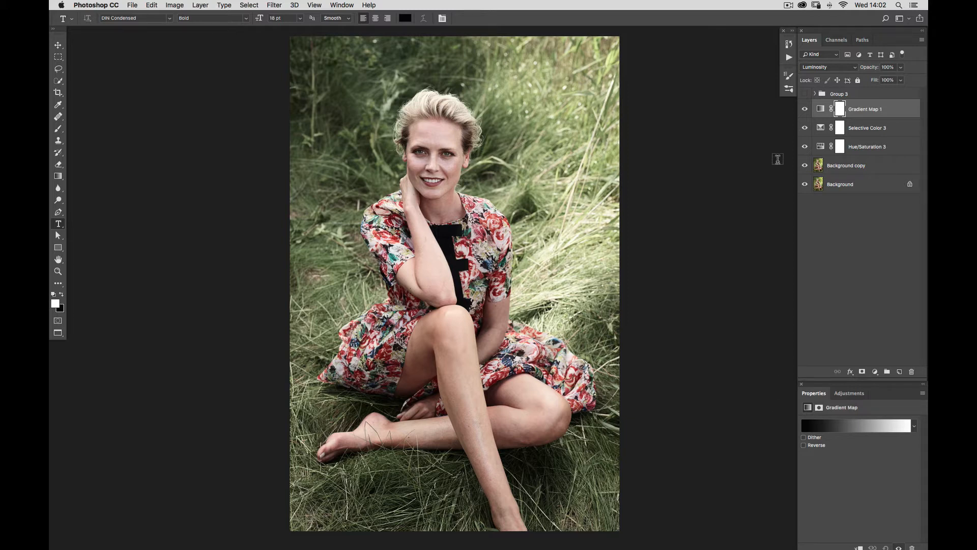
Compare the photo's contrast with and without the Gradient Map by toggling the layer's visibility.
click(804, 110)
click(804, 110)
click(804, 110)
click(805, 110)
click(805, 110)
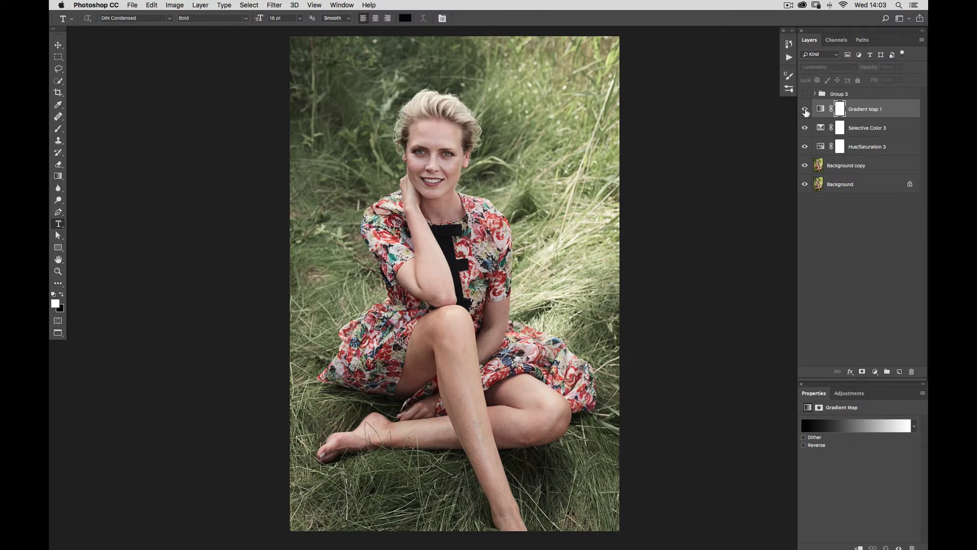
click(805, 110)
click(804, 110)
click(804, 109)
click(805, 109)
click(804, 110)
click(805, 110)
click(804, 110)
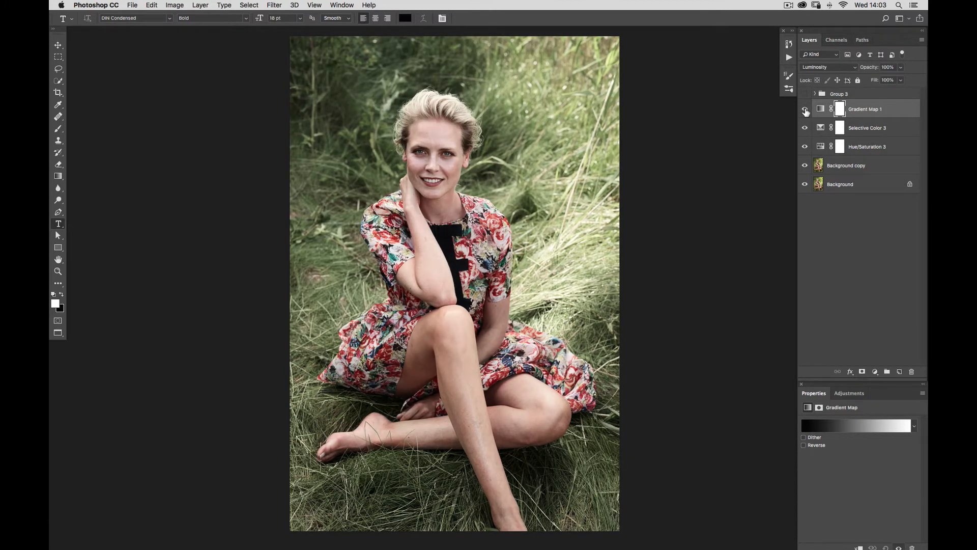
click(805, 110)
click(805, 110)
click(804, 110)
Reduce the Gradient Map layer's opacity to 60%.
drag(872, 65, 865, 70)
drag(861, 71, 870, 70)
drag(868, 67, 866, 72)
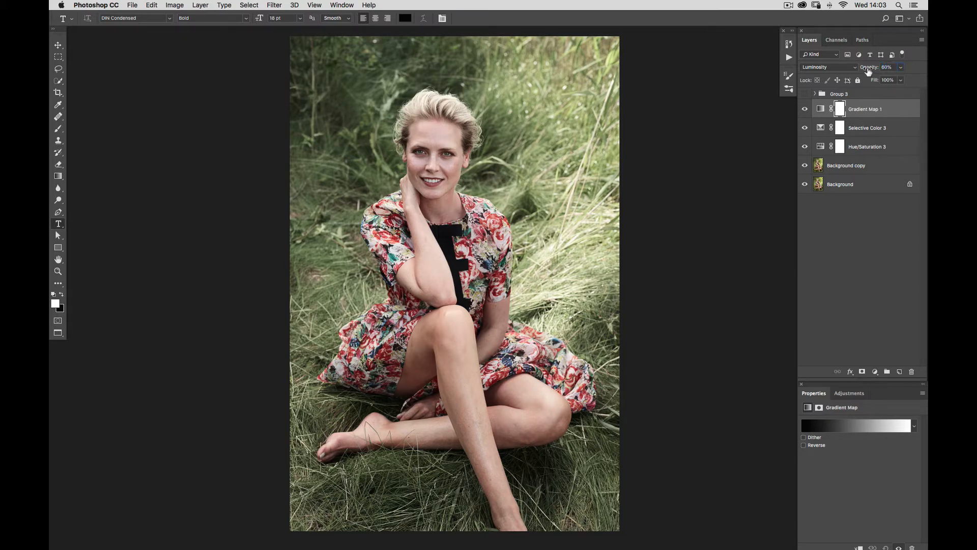
Toggle the Gradient Map layer's visibility to judge its effect at the reduced opacity.
click(807, 111)
click(807, 112)
click(805, 110)
click(804, 110)
click(804, 112)
click(805, 112)
click(805, 112)
click(806, 112)
click(805, 111)
click(805, 112)
click(805, 112)
click(806, 113)
click(806, 113)
Group the Gradient Map, Selective Color and Hue/Saturation adjustment layers.
click(865, 109)
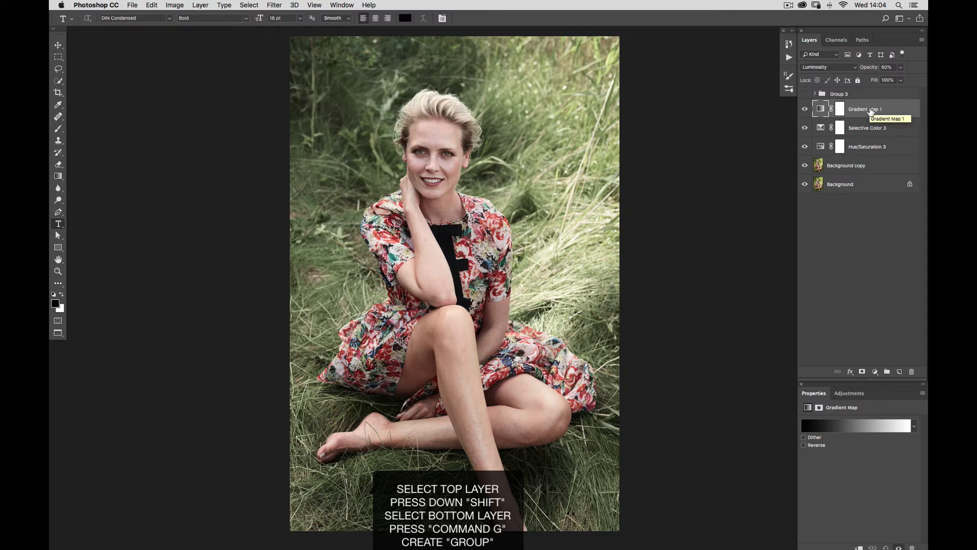
shift+click(864, 147)
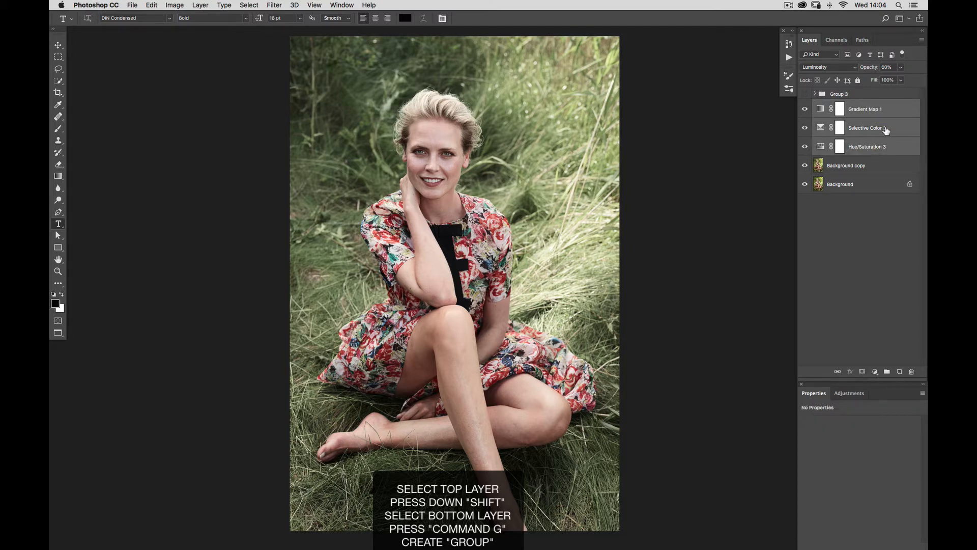
key(super+g)
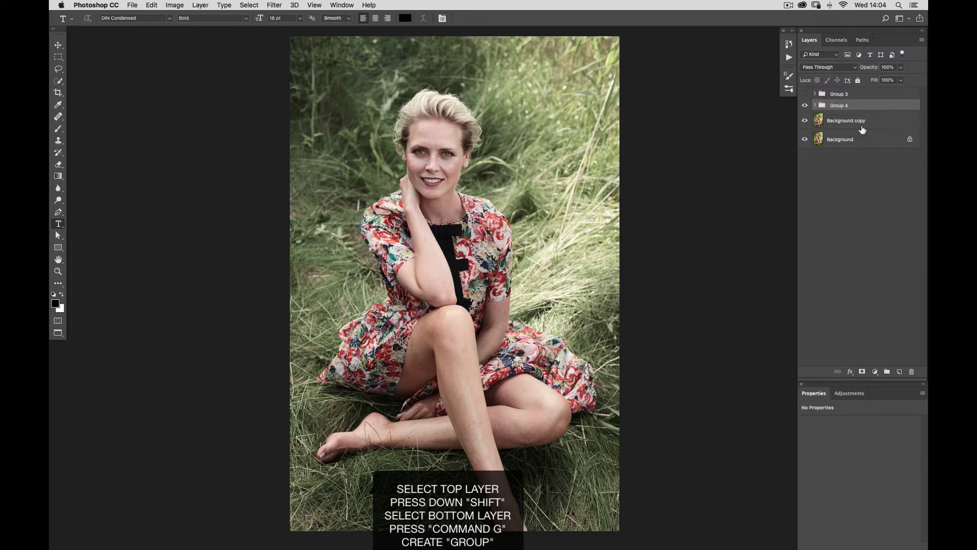
Check the contents of the new adjustment group and rename it Colours.
click(816, 105)
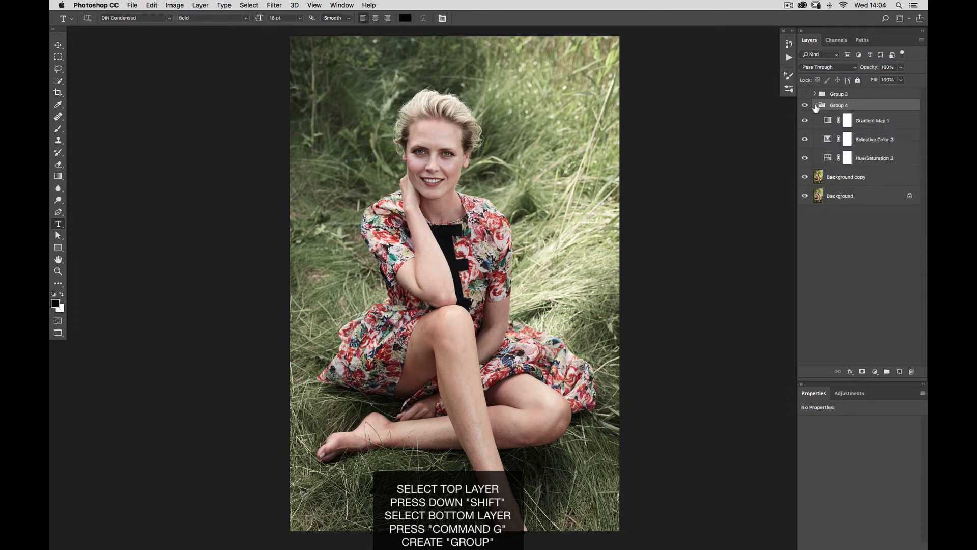
click(816, 105)
double_click(838, 106)
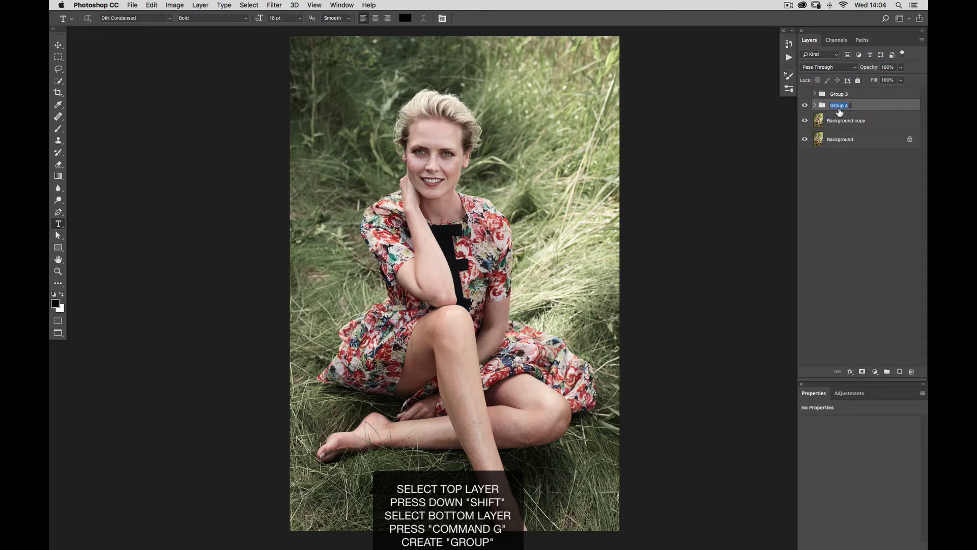
key(BackSpace)
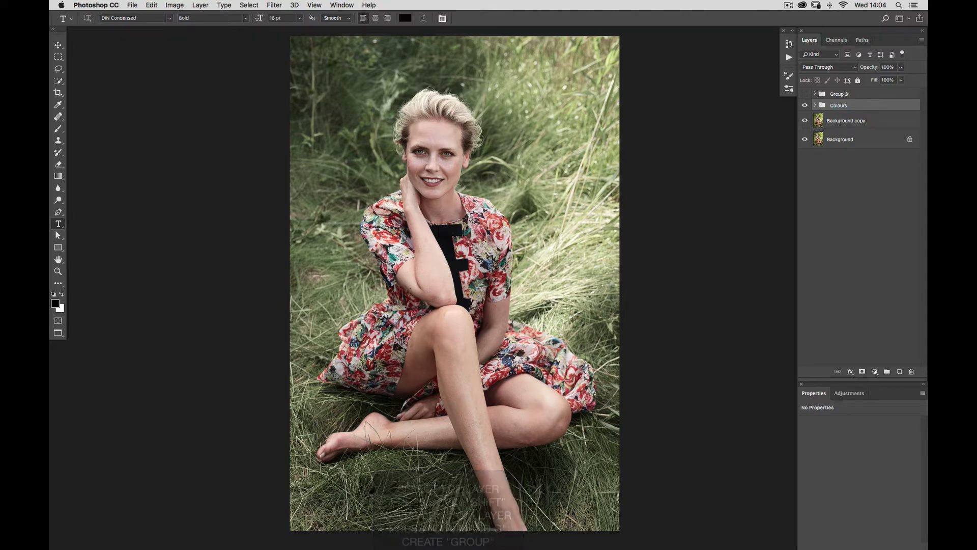
Compare the original photo with the graded version by toggling the visibility of the Colours group.
click(806, 106)
click(805, 106)
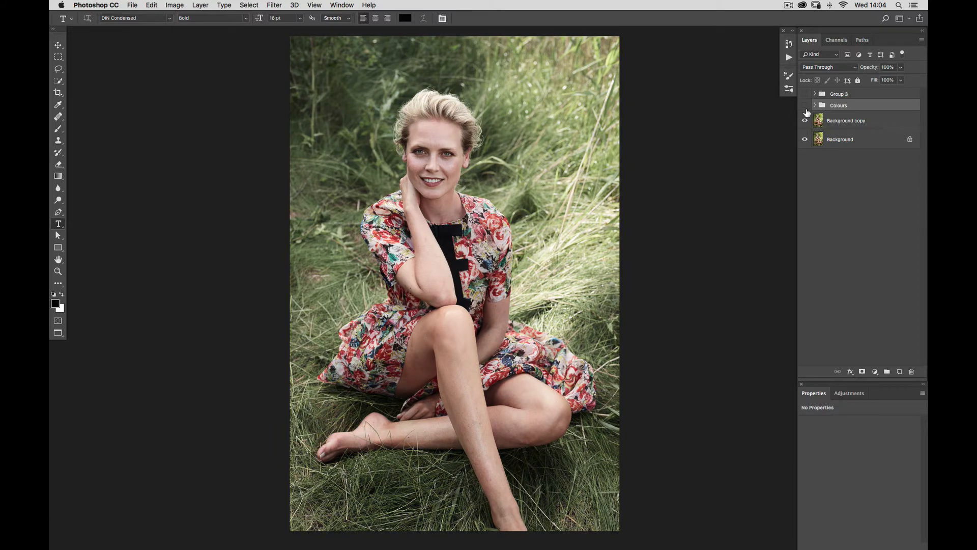
click(807, 108)
click(806, 110)
click(806, 113)
click(806, 112)
click(806, 112)
click(805, 112)
click(806, 112)
click(806, 113)
click(806, 113)
click(806, 113)
Make the Background copy layer visible again and add a white layer mask to the Colours group.
click(815, 105)
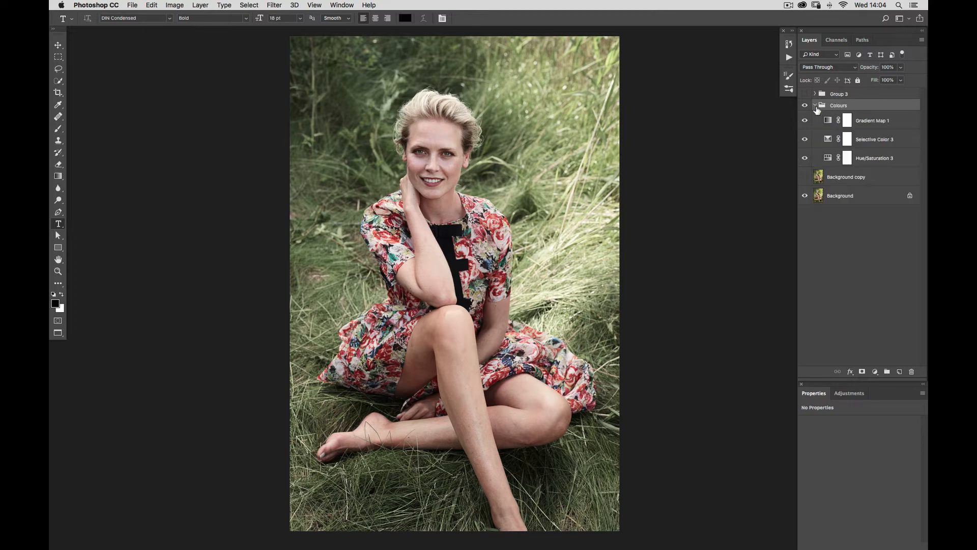
click(815, 106)
click(804, 121)
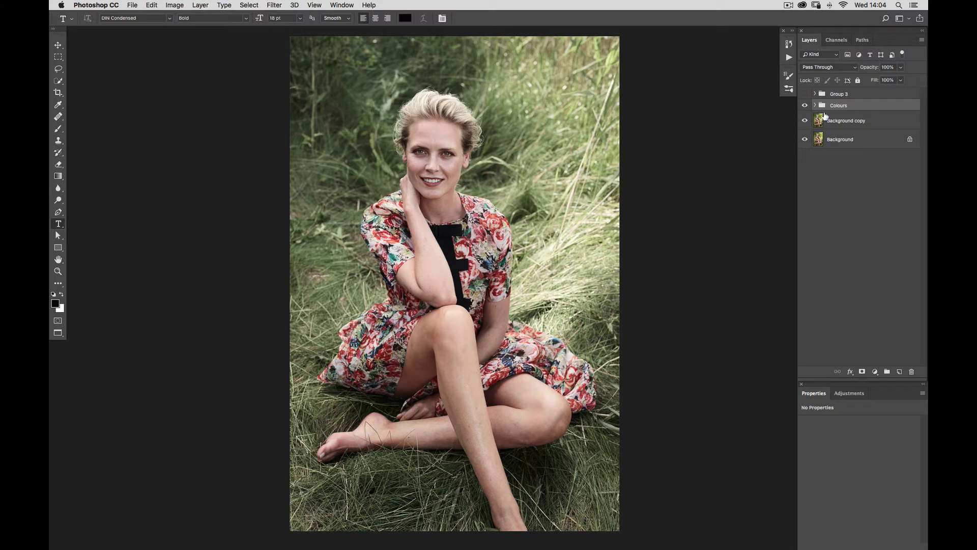
click(861, 372)
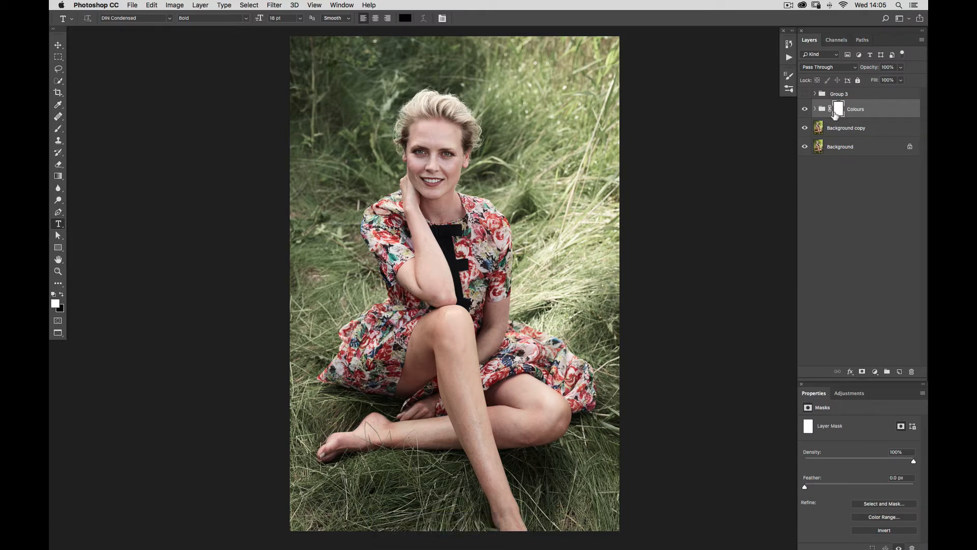
Set up the Brush tool with black as the foreground colour and a size of 200 px.
click(62, 294)
click(59, 128)
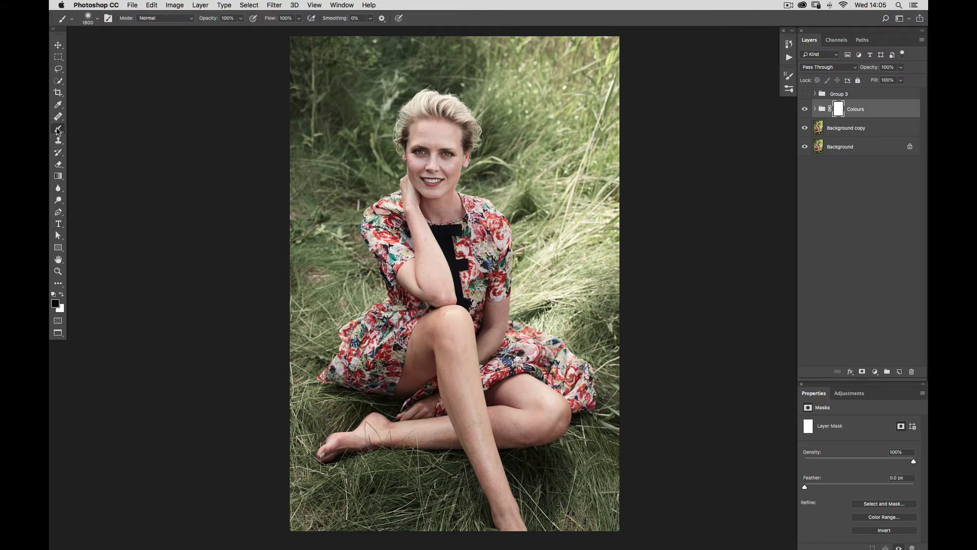
click(99, 19)
click(99, 20)
click(62, 295)
click(61, 295)
key(bracketleft)
key(bracketleft)
key(bracketleft)
key(bracketleft)
key(bracketleft)
key(bracketleft)
key(bracketleft)
key(bracketleft)
key(bracketleft)
key(bracketleft)
key(bracketleft)
key(bracketleft)
key(bracketleft)
key(bracketright)
key(bracketright)
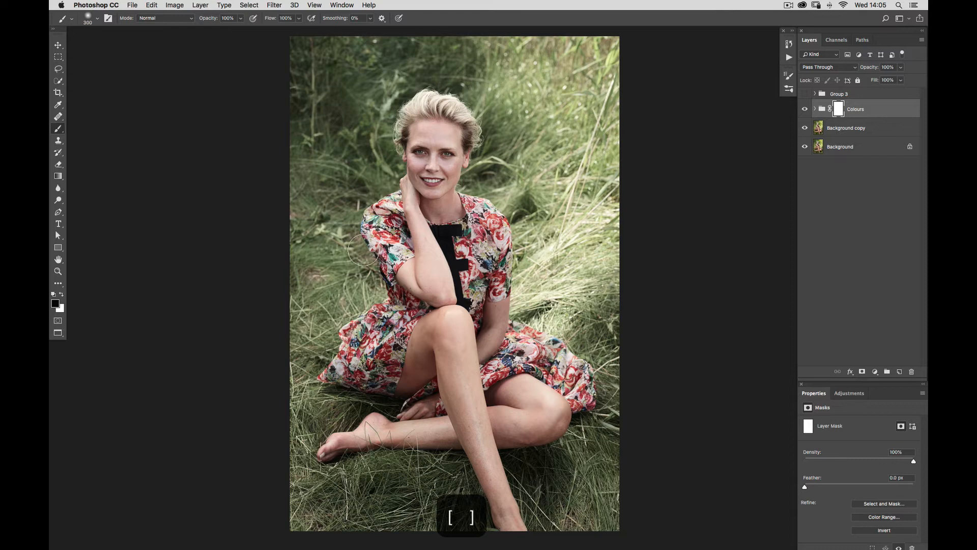
key(bracketleft)
key(bracketleft)
key(bracketleft)
key(bracketleft)
key(bracketleft)
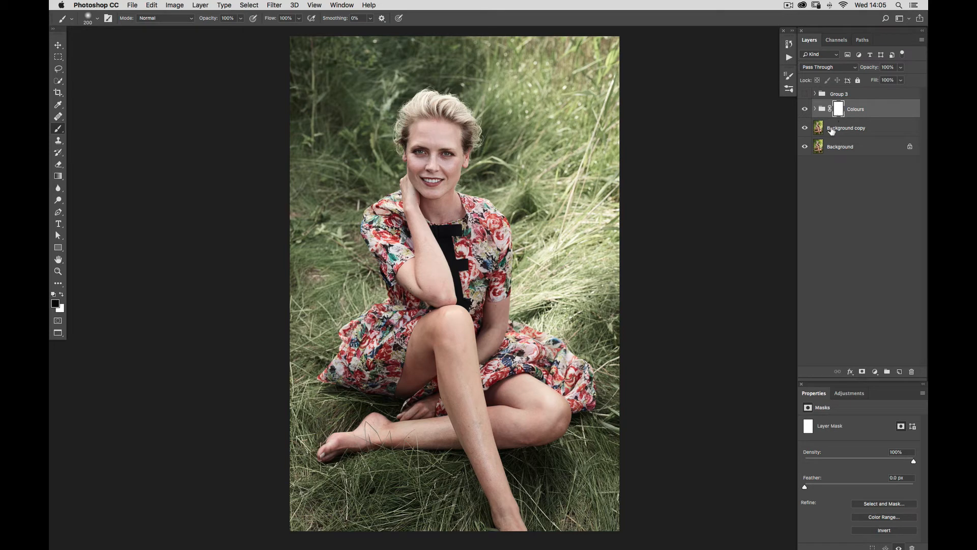
Paint black over the dress on the Colours group's mask with a 0% hardness brush at 200 to 300 px.
key(bracketright)
key(bracketright)
mouse_move(375, 377)
mouse_down()
mouse_move(355, 355)
mouse_move(378, 346)
mouse_move(388, 325)
mouse_move(380, 356)
mouse_up()
key(bracketleft)
key(bracketright)
mouse_move(490, 237)
mouse_down()
mouse_move(477, 267)
mouse_move(480, 216)
mouse_move(496, 267)
mouse_up()
right_click(493, 295)
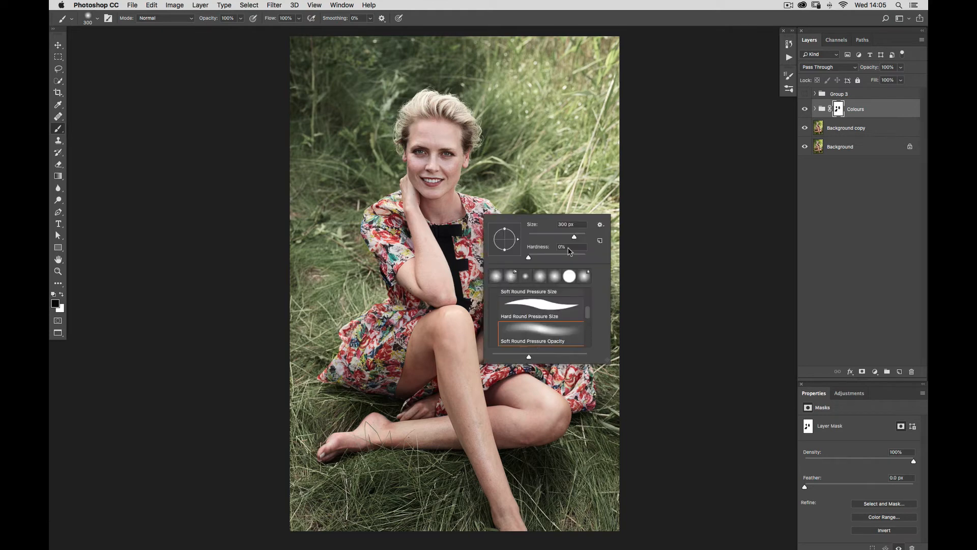
click(526, 176)
key(bracketleft)
mouse_move(554, 360)
mouse_down()
mouse_move(581, 392)
mouse_move(522, 336)
mouse_up()
key(bracketleft)
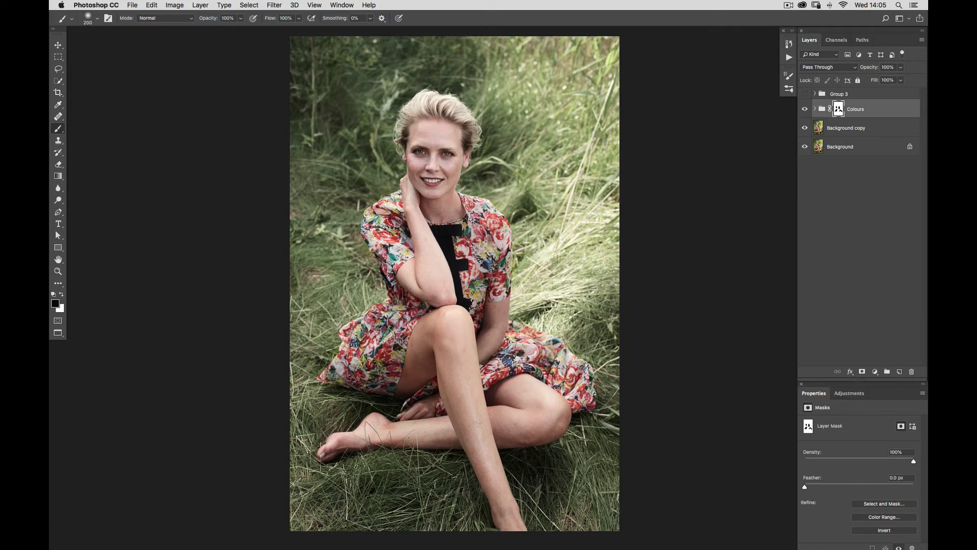
key(bracketright)
key(bracketright)
key(bracketright)
Compare the dress with and without the Colours group by toggling its visibility, then inspect the masked dress up close.
click(804, 109)
click(805, 109)
click(805, 109)
click(805, 109)
click(806, 109)
click(815, 108)
click(815, 108)
click(804, 110)
click(804, 109)
click(805, 110)
click(804, 109)
click(804, 109)
click(804, 109)
click(814, 109)
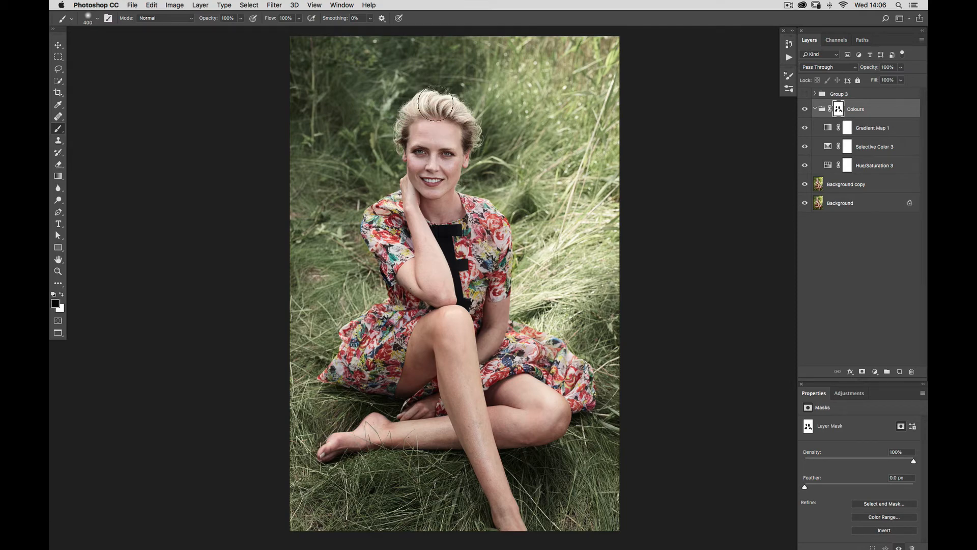
click(805, 114)
click(805, 113)
key(super+equal)
key(super+equal)
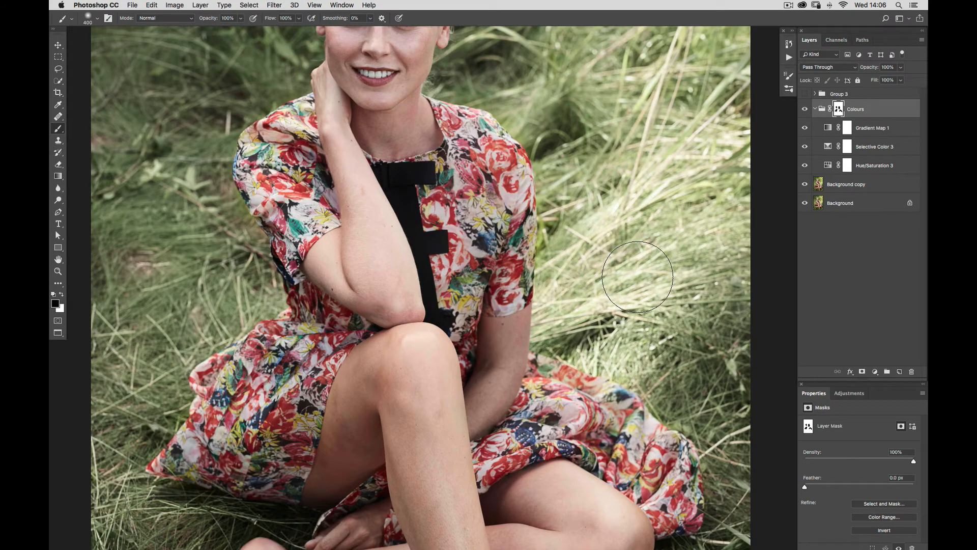
key(super+minus)
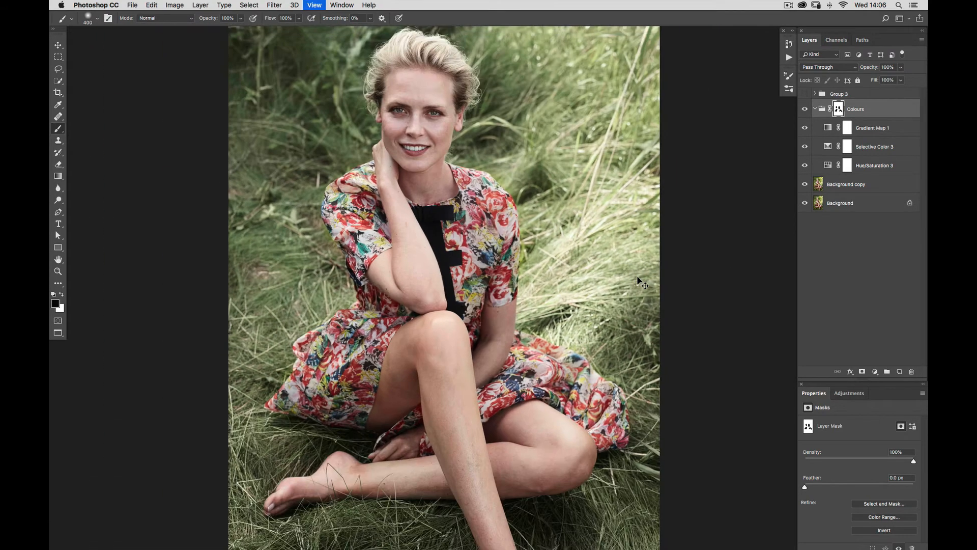
key(super+minus)
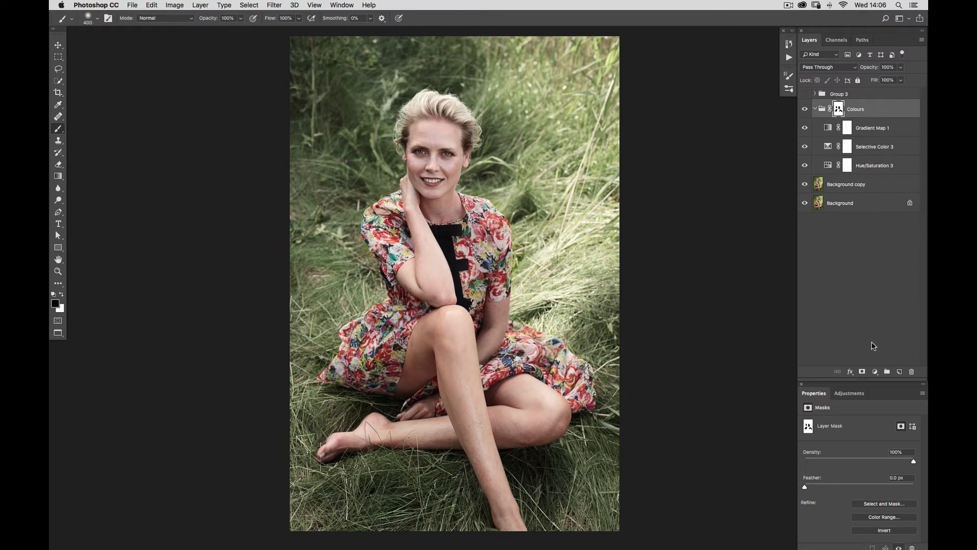
Create a new group above the collapsed Colours group and name it dress.
click(886, 372)
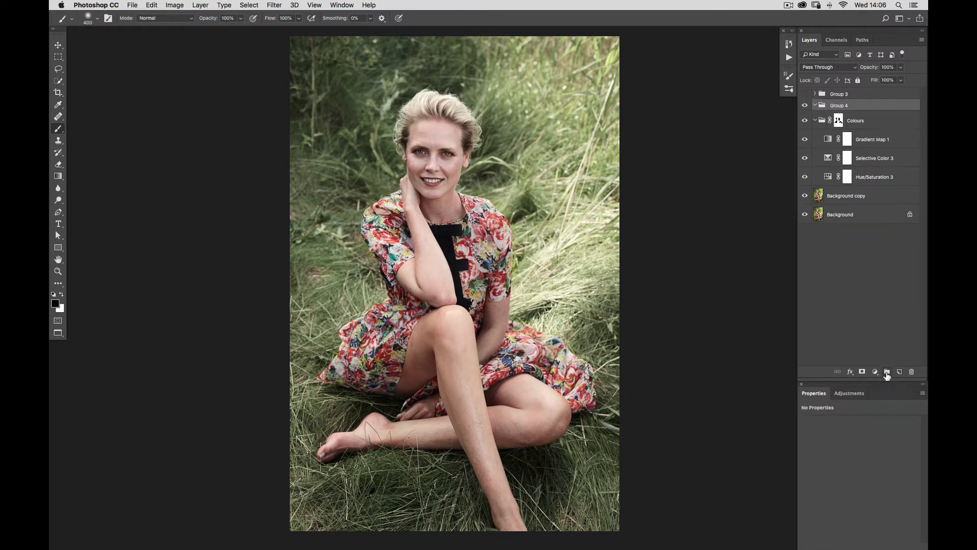
click(815, 121)
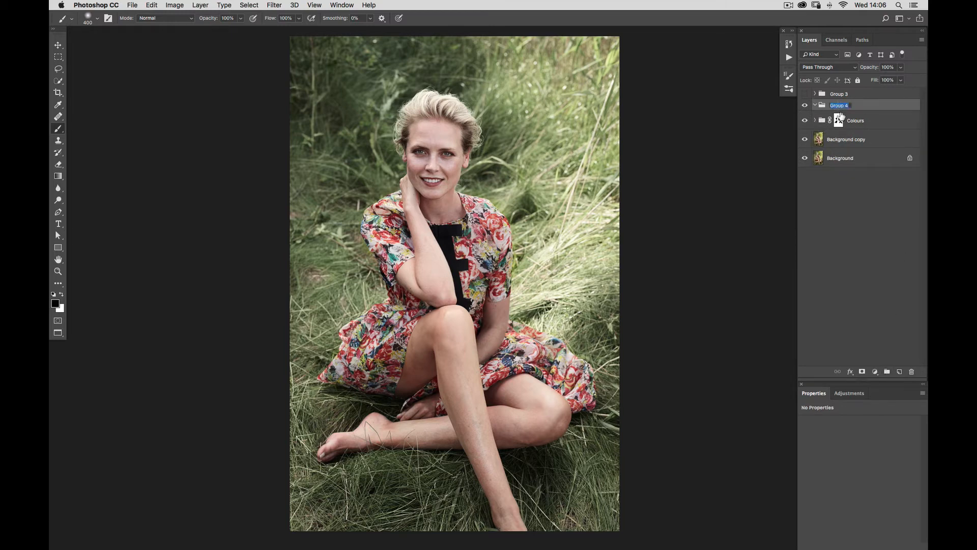
key(BackSpace)
text(dress)
key(Return)
Add a Selective Color adjustment inside the dress group, set Cyan to -30% for Reds, and compare before and after.
key(super+plus)
key(super+plus)
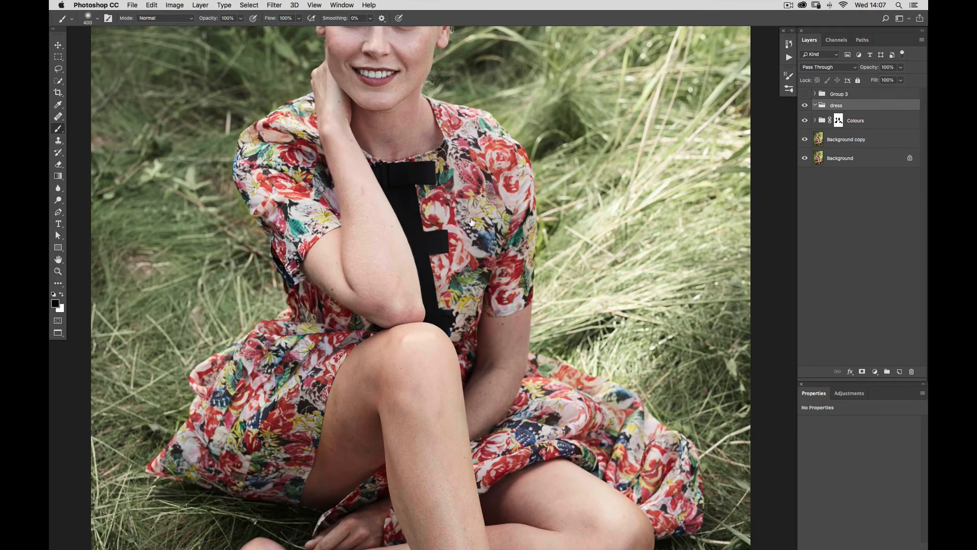
drag(425, 332, 520, 282)
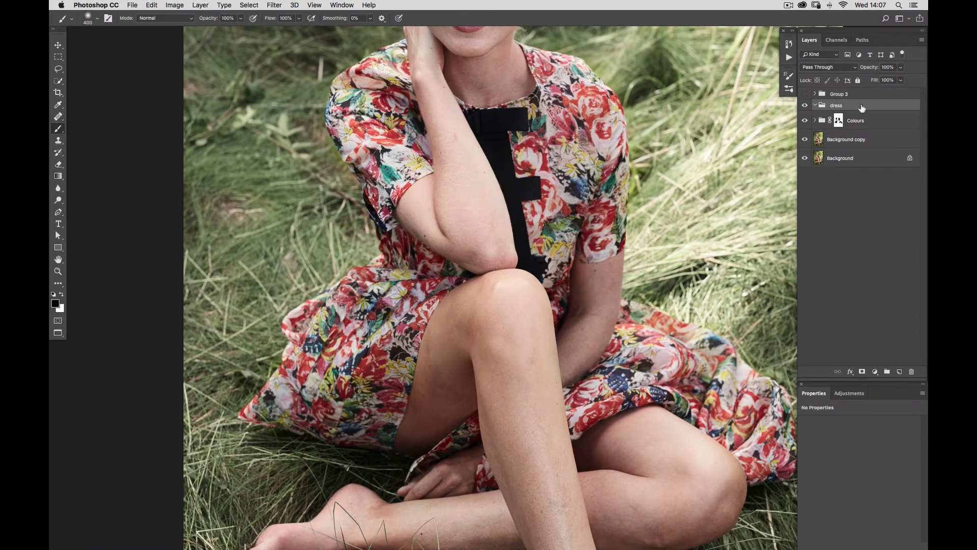
click(876, 372)
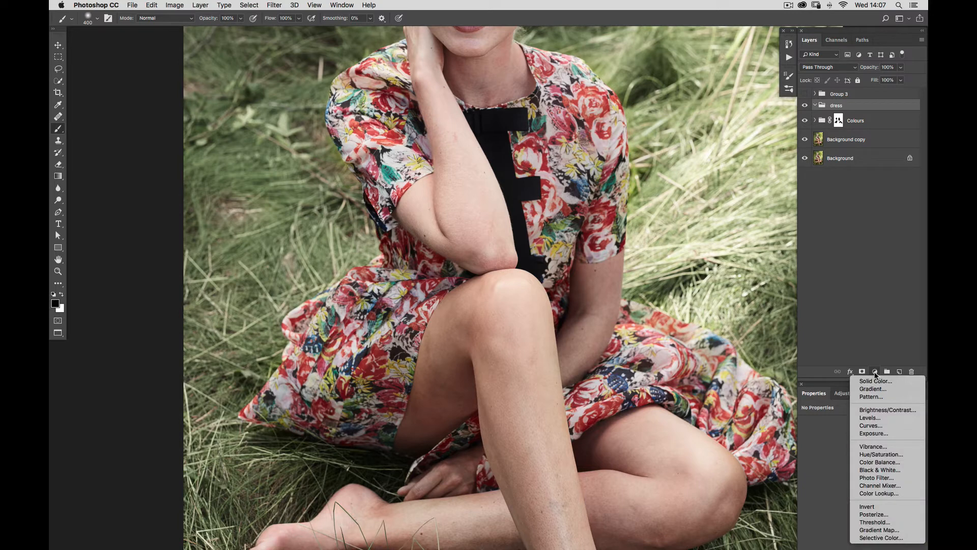
click(873, 539)
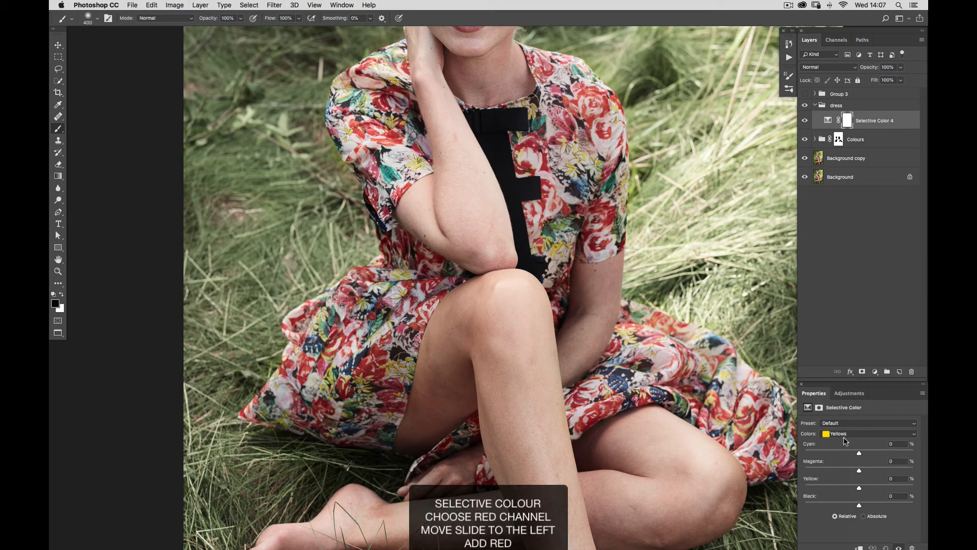
click(845, 435)
click(838, 426)
drag(859, 455, 855, 455)
mouse_move(855, 454)
mouse_down()
mouse_move(843, 456)
mouse_move(853, 457)
mouse_up()
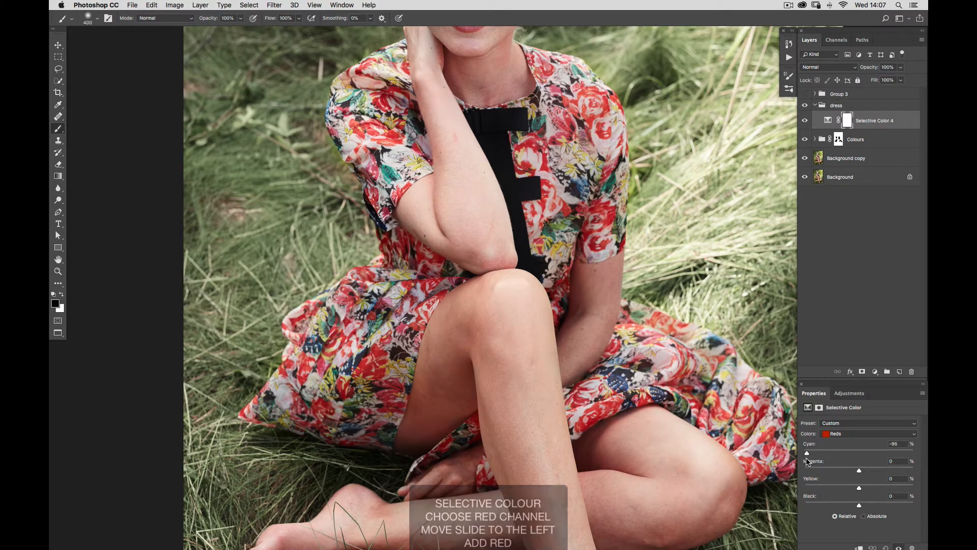
drag(814, 460, 806, 461)
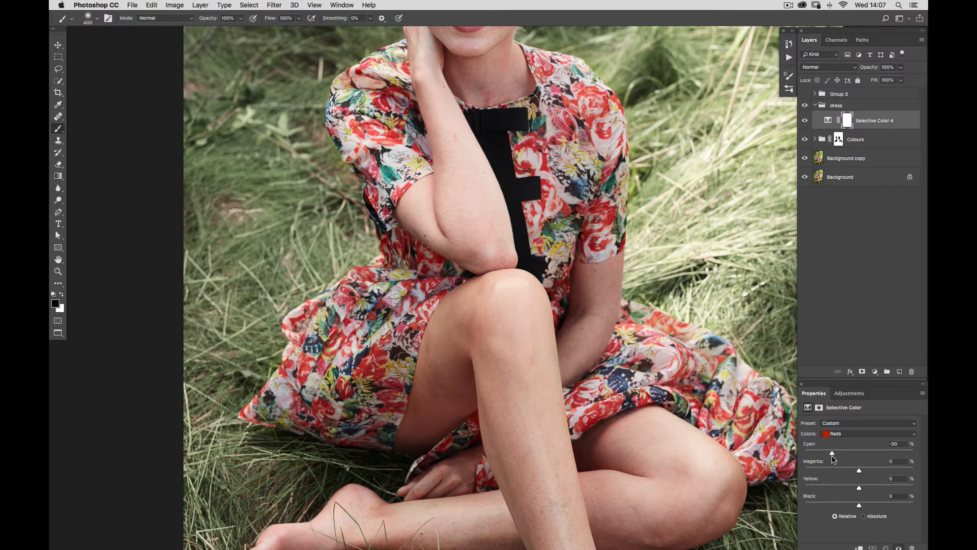
drag(832, 456, 842, 457)
click(809, 120)
click(809, 119)
click(809, 119)
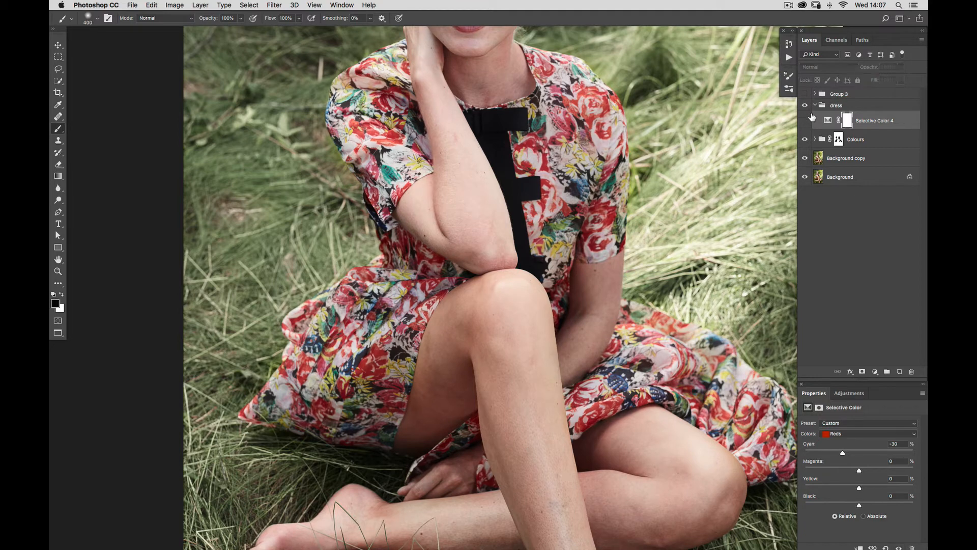
click(810, 119)
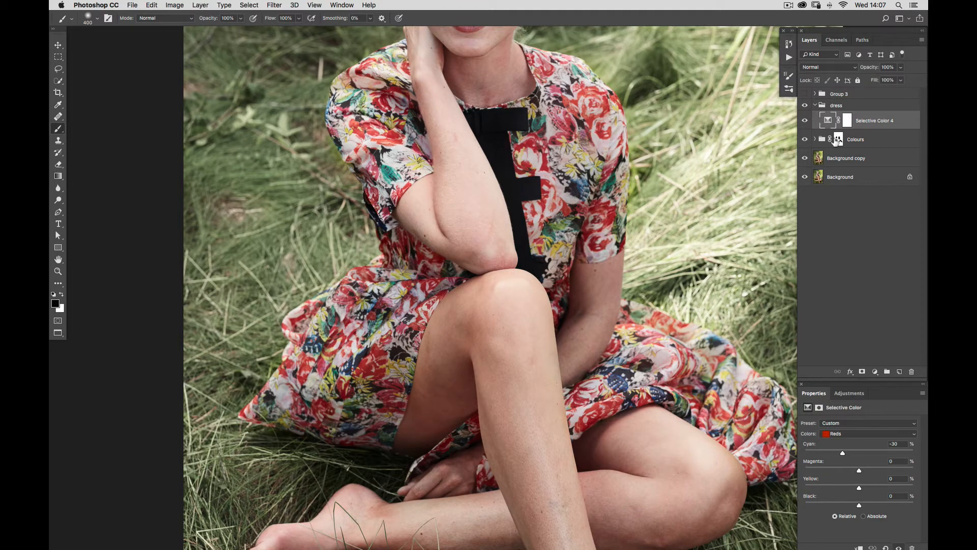
Set Yellow to +80% for the Yellows in the dress group's Selective Color adjustment.
click(860, 433)
click(860, 439)
drag(859, 488, 903, 489)
Compare the image with and without the dress group's Selective Color adjustment, both close up and in full view.
click(810, 122)
click(810, 122)
click(810, 122)
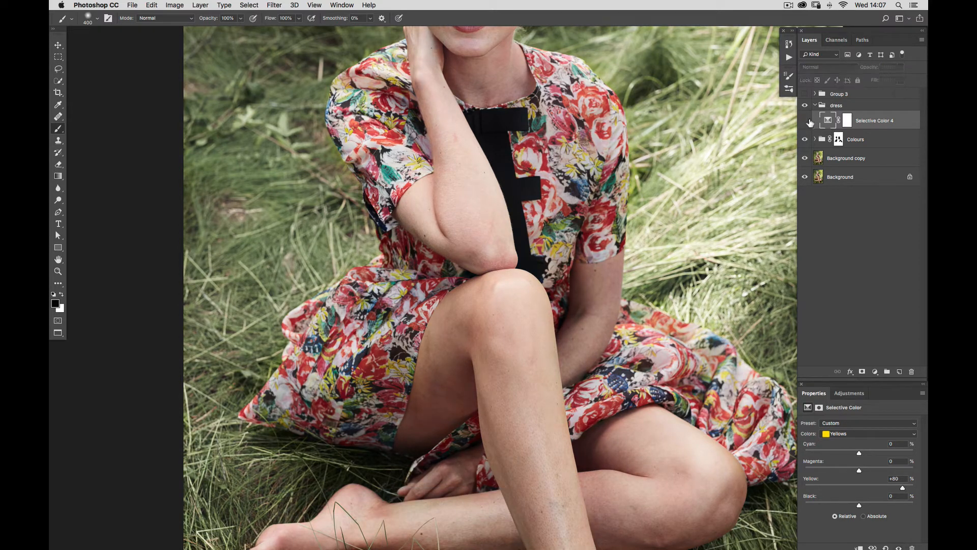
click(811, 121)
click(810, 121)
click(810, 121)
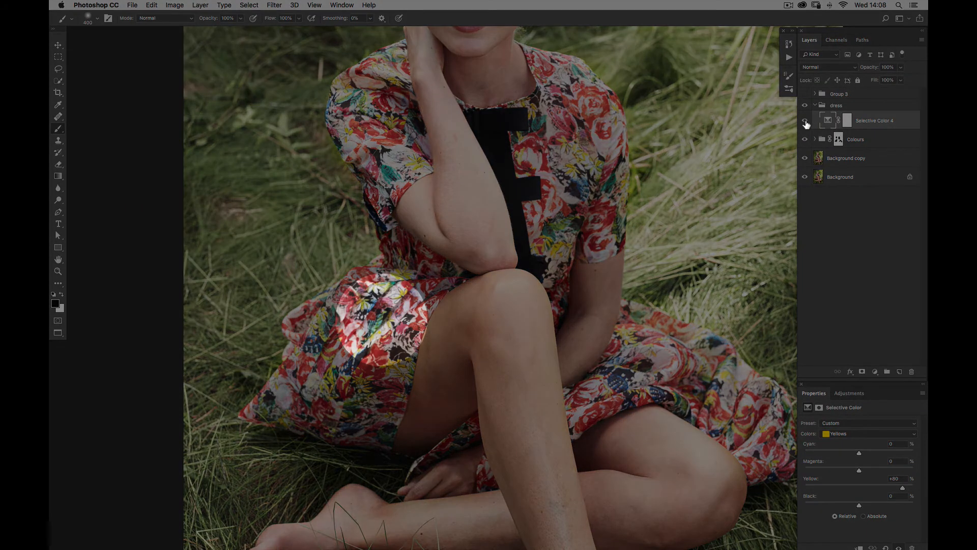
click(807, 122)
click(807, 122)
click(807, 122)
click(806, 122)
click(807, 122)
click(807, 122)
click(807, 122)
click(806, 122)
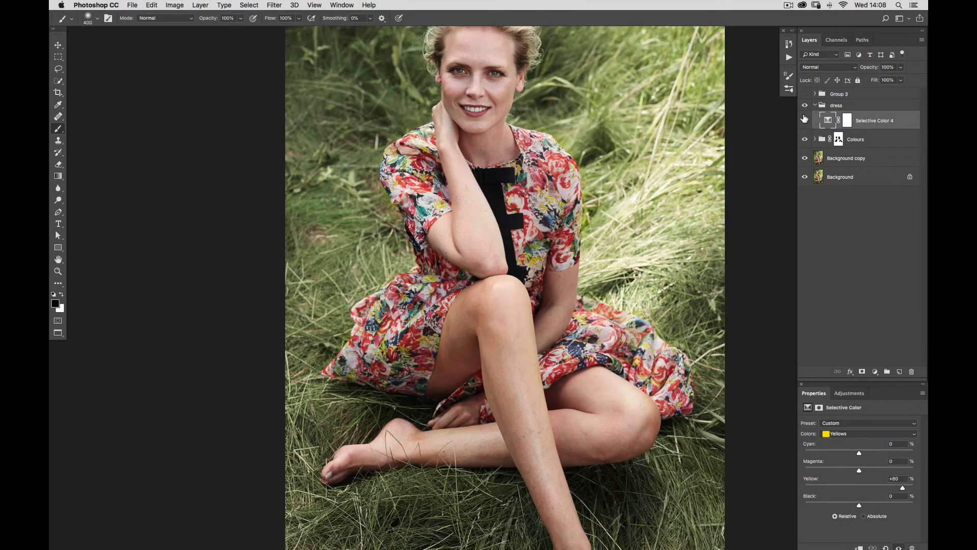
key(super+minus)
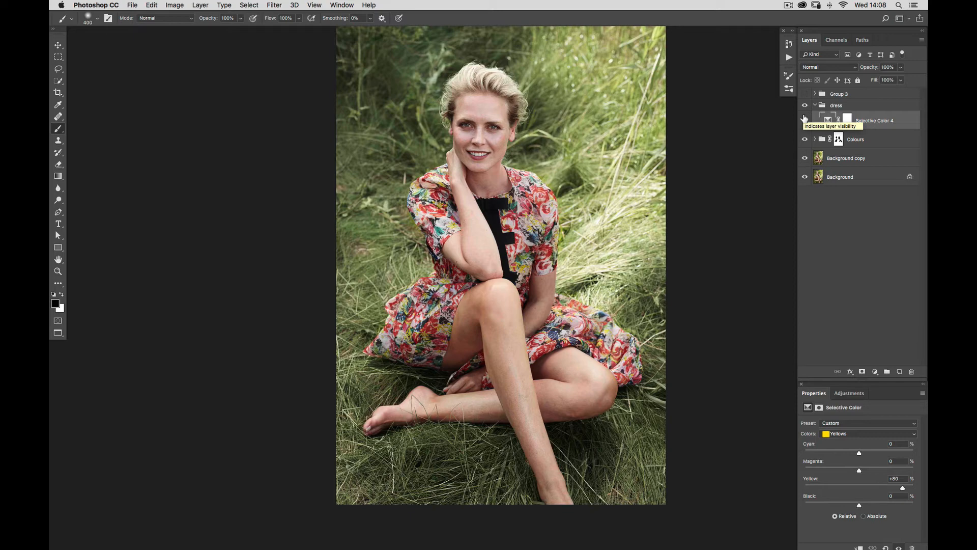
key(super+minus)
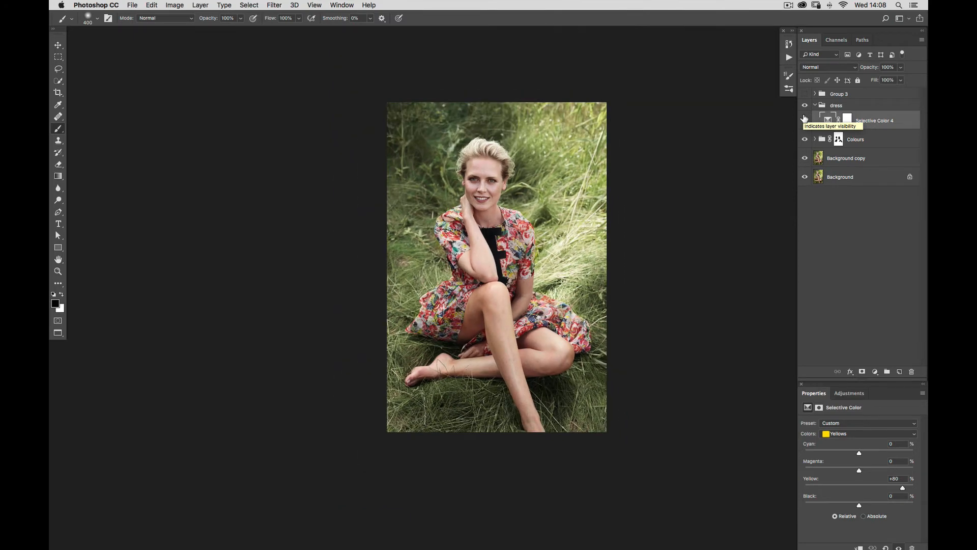
key(super+plus)
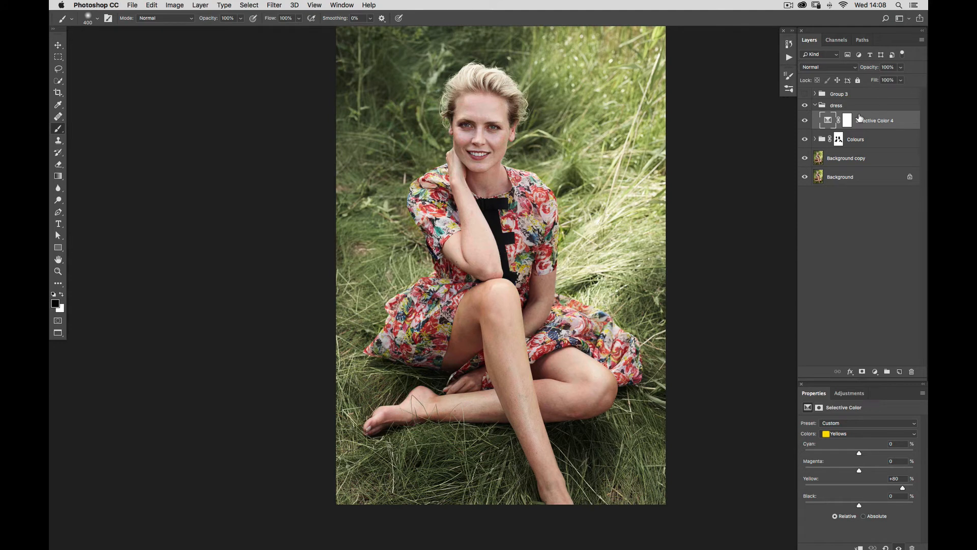
Add a layer mask to the dress group and invert it to black.
click(806, 107)
click(842, 107)
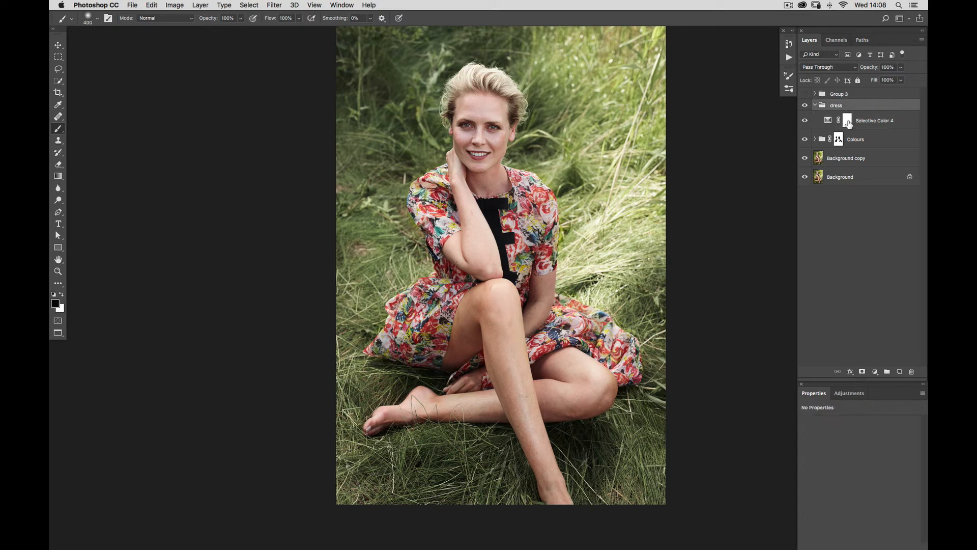
click(862, 373)
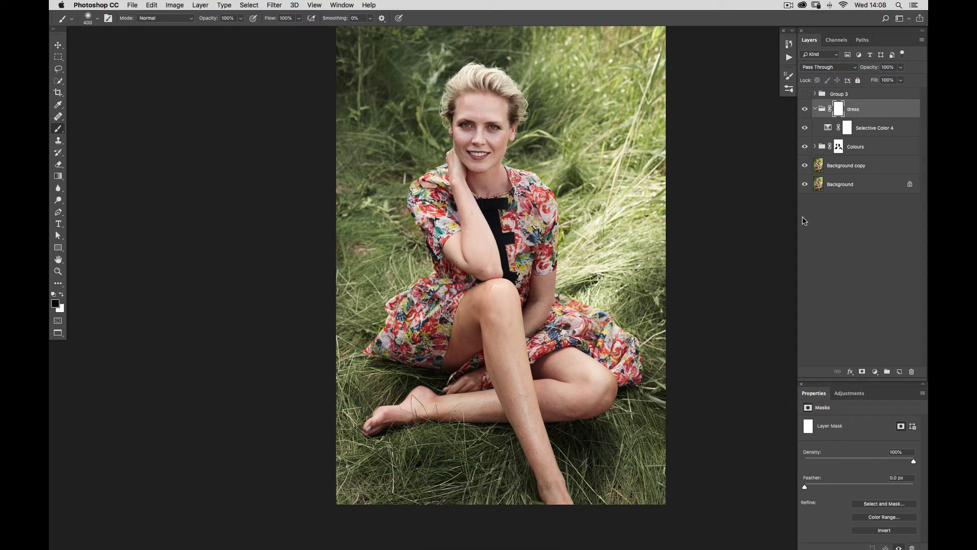
key(super+i)
Paint white over the sleeves, bodice and skirt on the dress group's mask, resizing the soft brush to fit each area.
click(61, 295)
key(bracketleft)
key(bracketleft)
key(bracketleft)
click(98, 20)
click(98, 21)
click(98, 21)
click(100, 20)
key(bracketright)
key(bracketright)
key(bracketright)
mouse_move(425, 199)
mouse_down()
mouse_move(437, 223)
mouse_move(434, 183)
mouse_up()
key(bracketright)
mouse_move(423, 312)
mouse_down()
mouse_move(399, 339)
mouse_move(424, 343)
mouse_move(440, 295)
mouse_move(406, 345)
mouse_move(416, 319)
mouse_move(403, 308)
mouse_move(405, 344)
mouse_move(388, 345)
mouse_move(431, 333)
mouse_up()
key(bracketleft)
key(bracketleft)
key(bracketleft)
drag(521, 262, 523, 274)
key(bracketright)
mouse_move(576, 312)
mouse_down()
mouse_move(565, 311)
mouse_move(592, 323)
mouse_move(626, 365)
mouse_move(594, 331)
mouse_up()
key(bracketleft)
key(bracketleft)
key(bracketleft)
key(bracketright)
key(bracketright)
key(bracketright)
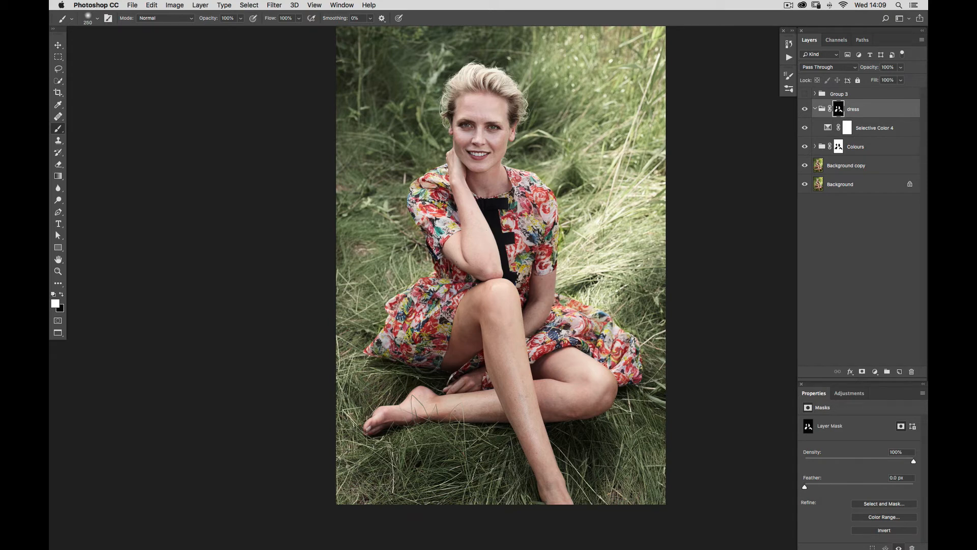
Inspect the dress group's mask on its own, then examine the dress colours close up and in full view.
alt+click(839, 109)
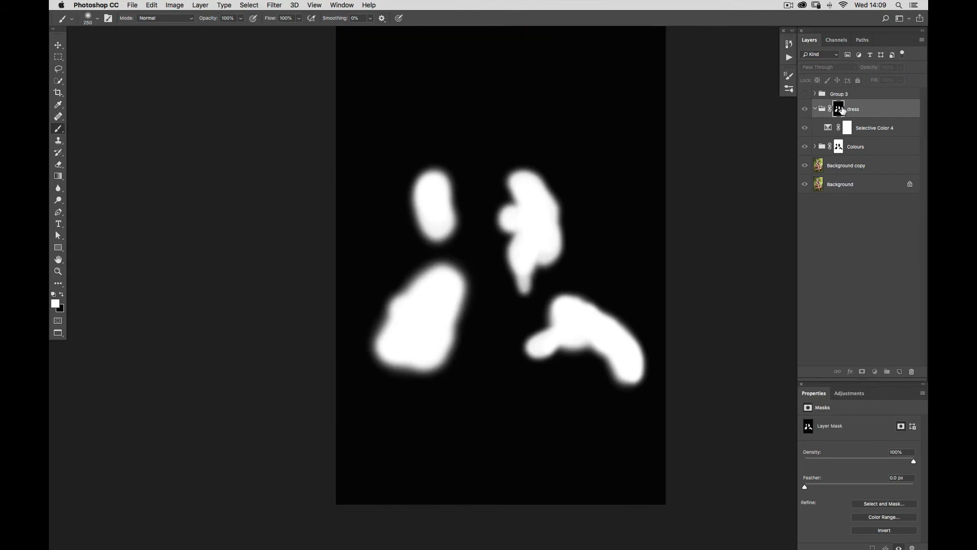
alt+click(840, 109)
alt+click(841, 109)
alt+click(841, 109)
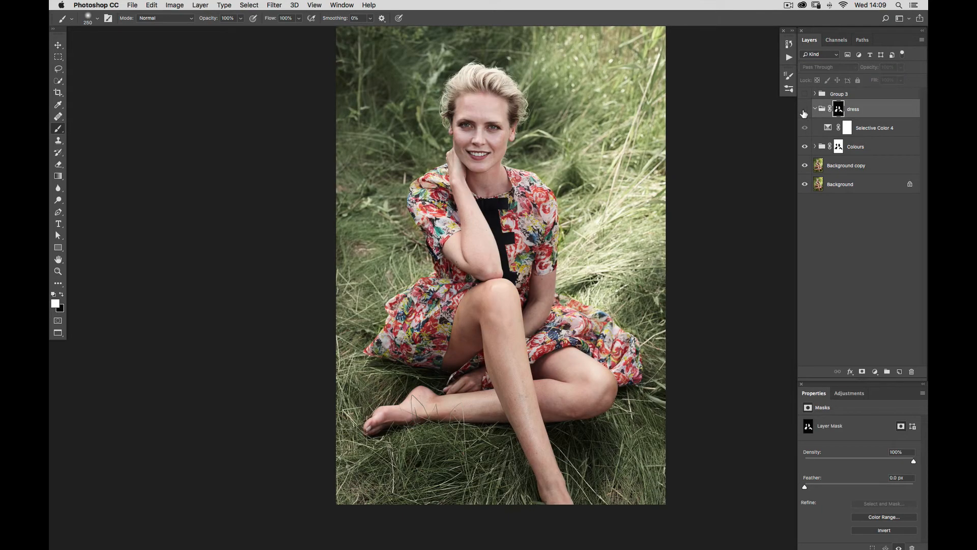
scroll(541, 216, up, 3)
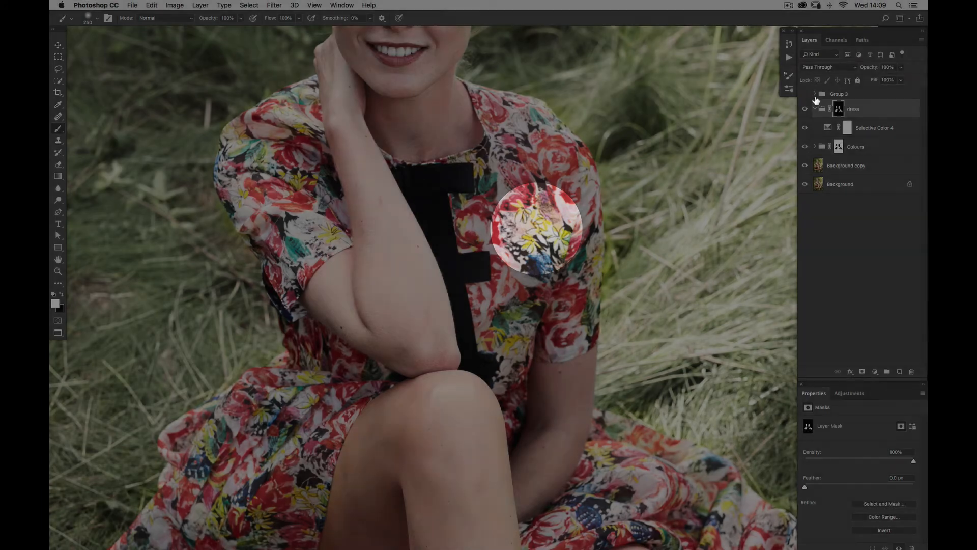
key(super+0)
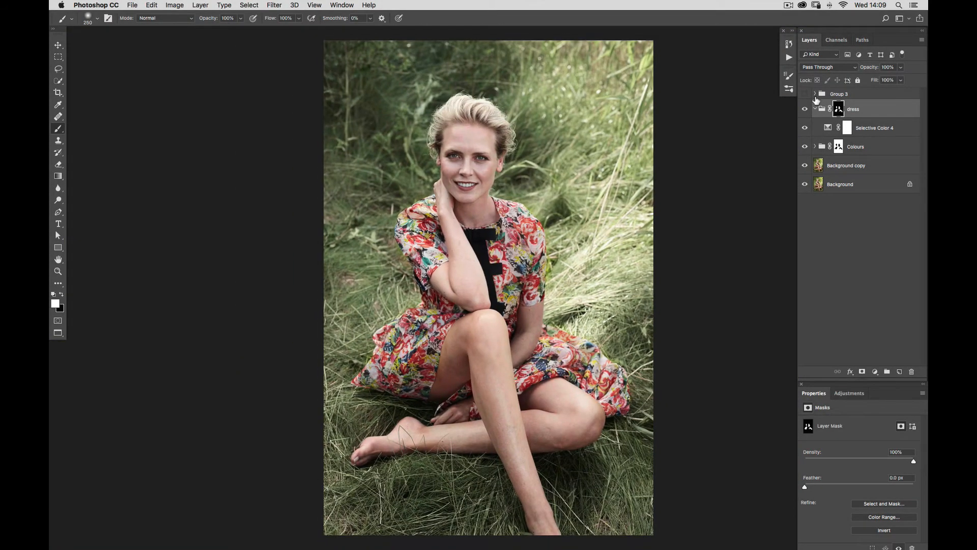
key(super+minus)
key(super+plus)
key(super+minus)
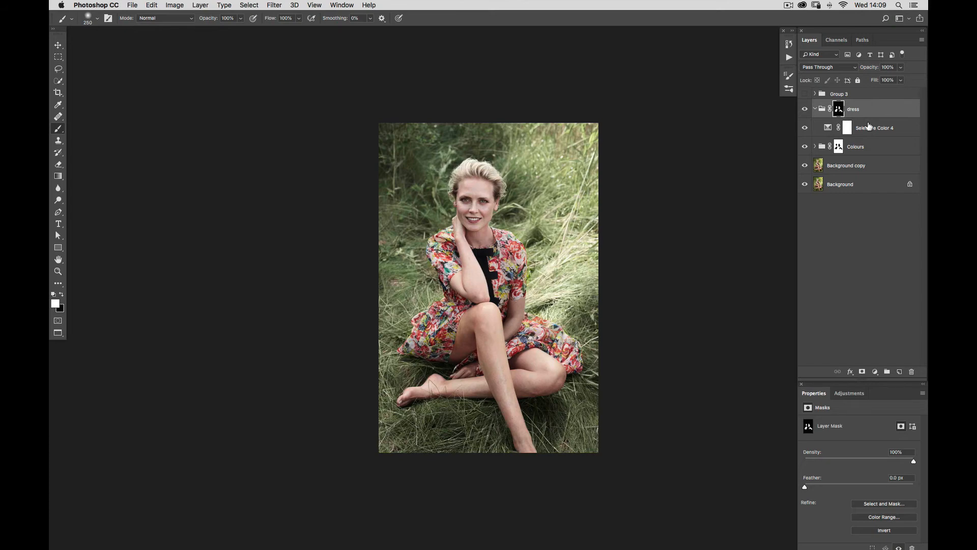
key(super+plus)
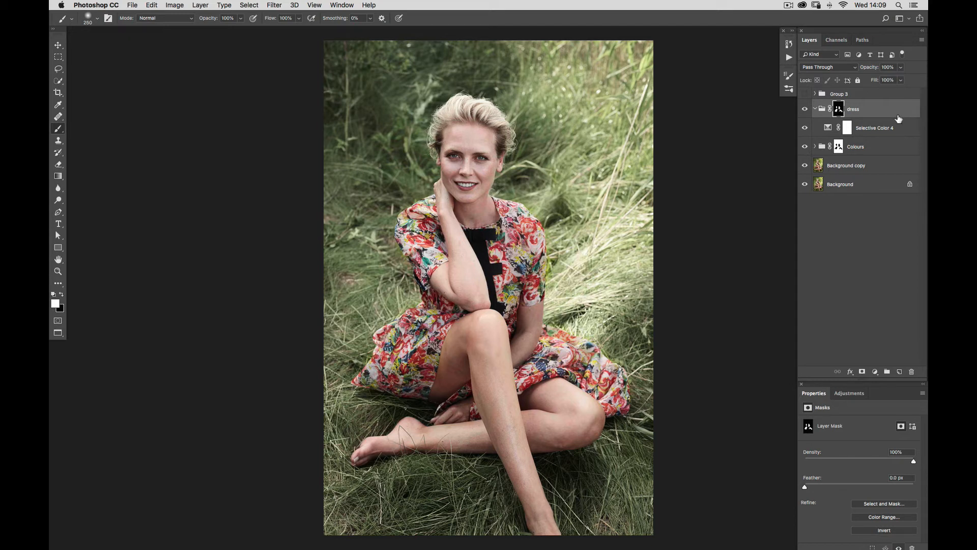
Create a new layer group above the dress group and name it CONTRAST.
click(887, 373)
double_click(840, 106)
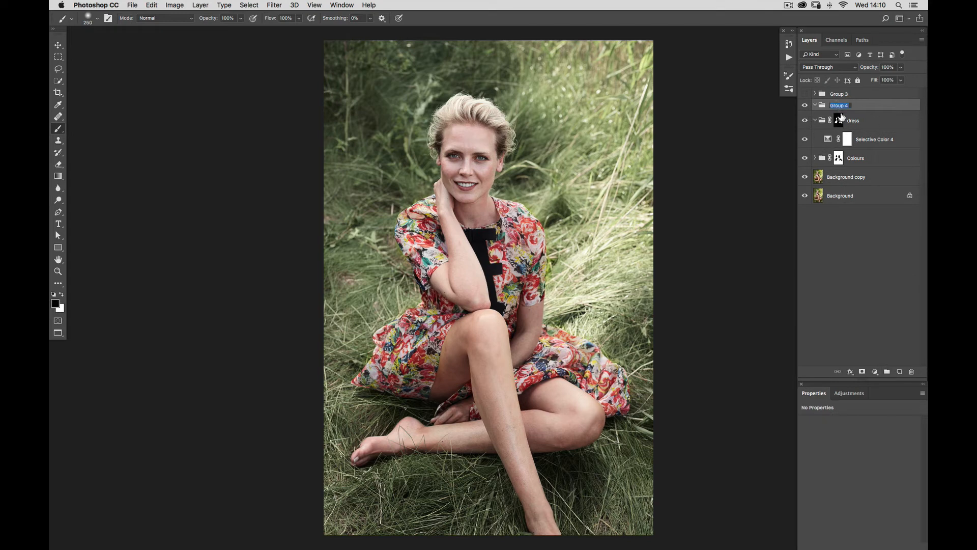
key(BackSpace)
text(CONTRAST)
key(Return)
Add a Brightness/Contrast adjustment inside the CONTRAST group, enable Use Legacy and set the contrast to 8.
click(875, 372)
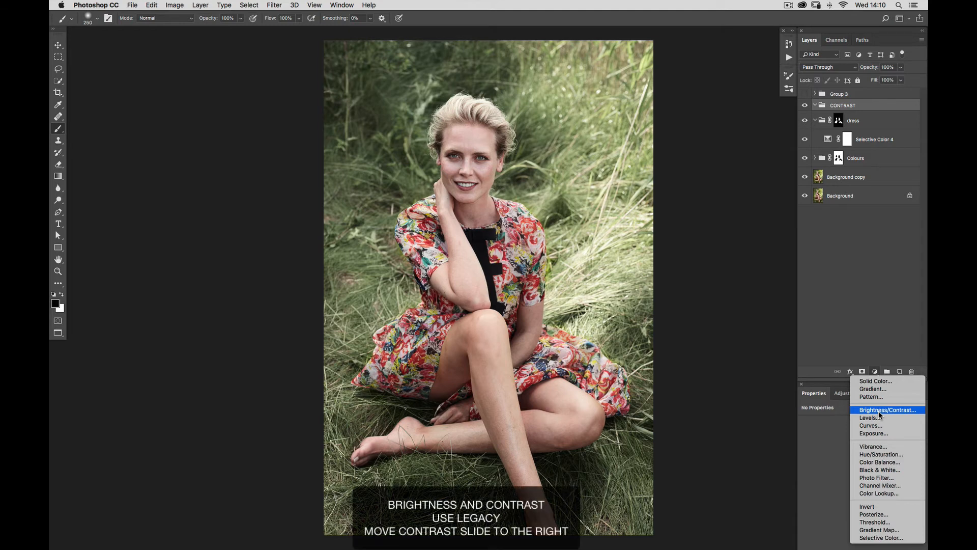
click(909, 407)
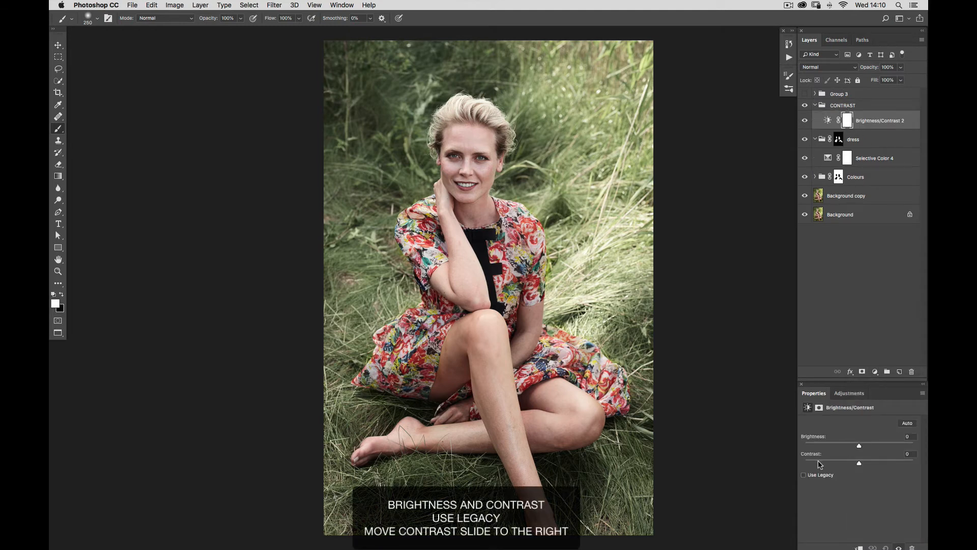
click(803, 475)
drag(860, 465, 865, 464)
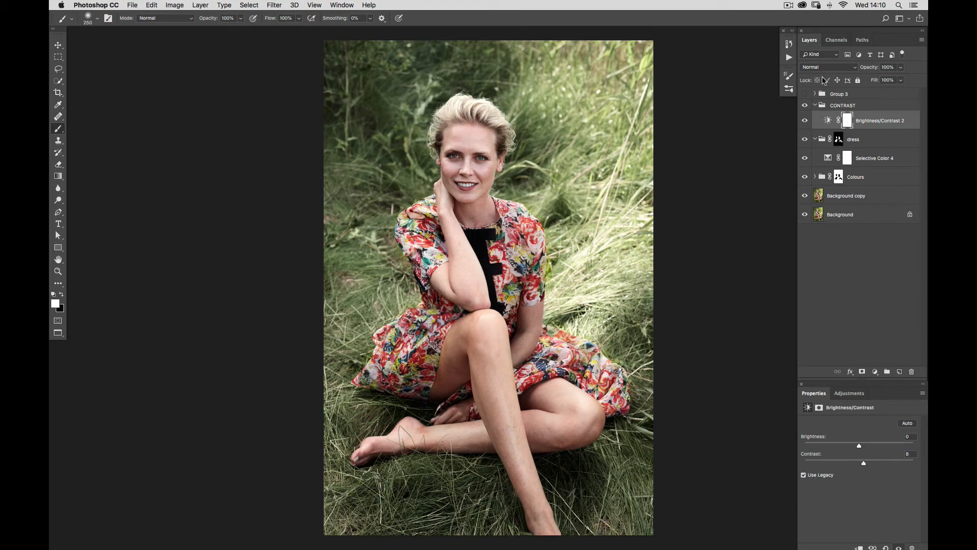
Compare the image with and without the Brightness/Contrast adjustment.
click(805, 120)
click(805, 120)
click(804, 120)
click(804, 120)
key(super+minus)
key(super+plus)
click(805, 121)
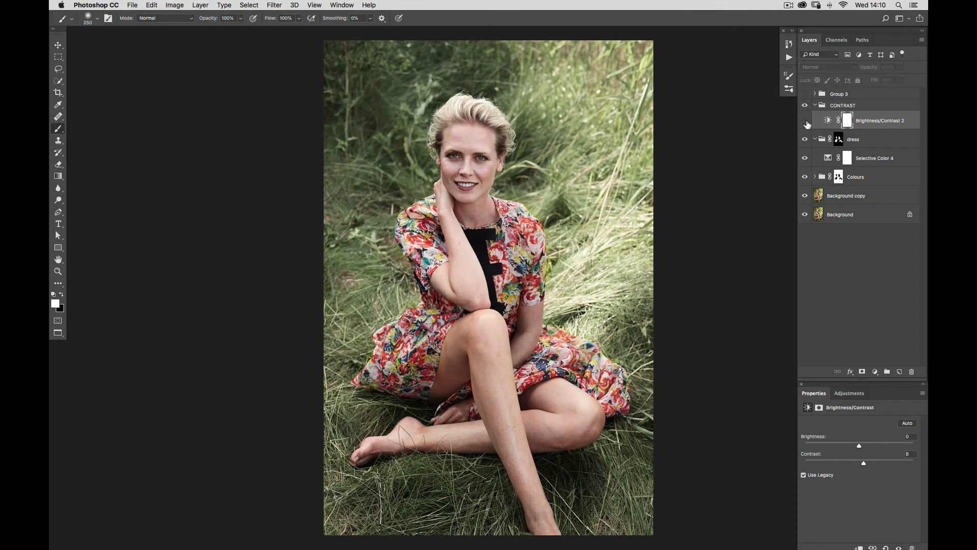
click(805, 122)
click(805, 121)
click(805, 122)
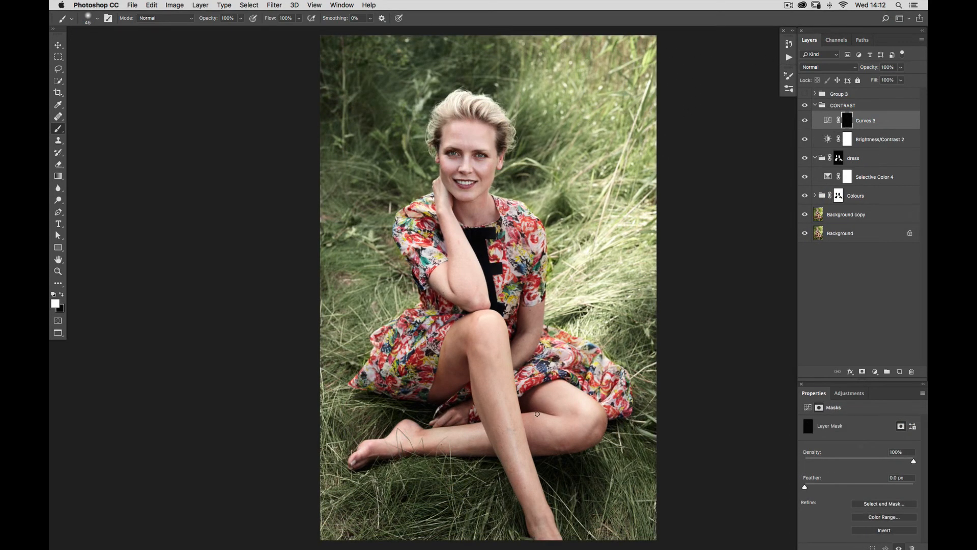
Add a Selective Color adjustment at the top of the CONTRAST group and set Black to +49% for the Reds.
key(super+0)
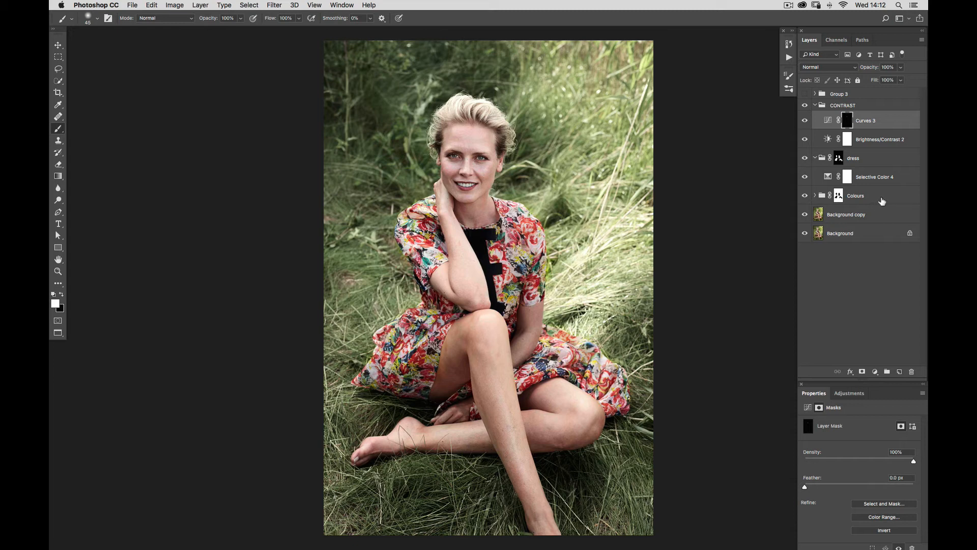
click(875, 372)
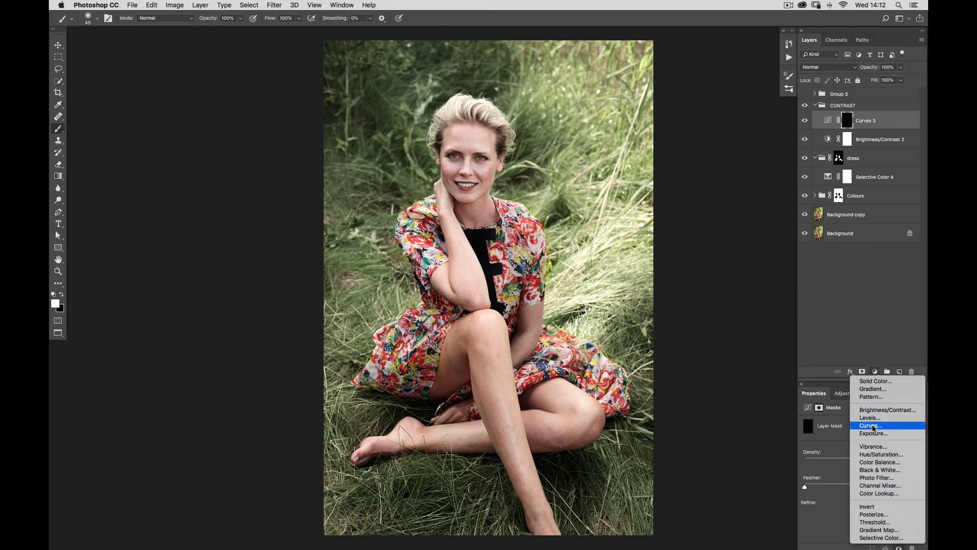
click(876, 537)
click(856, 431)
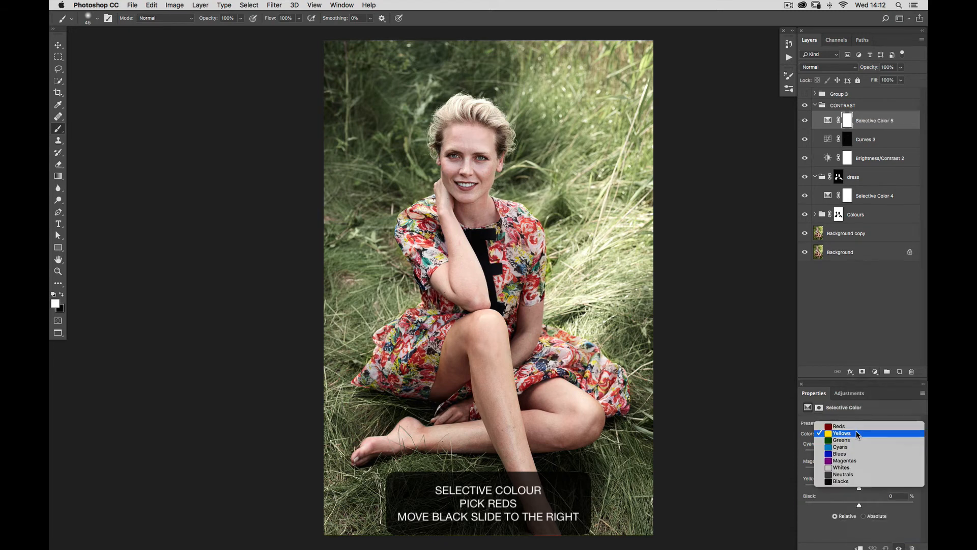
click(847, 433)
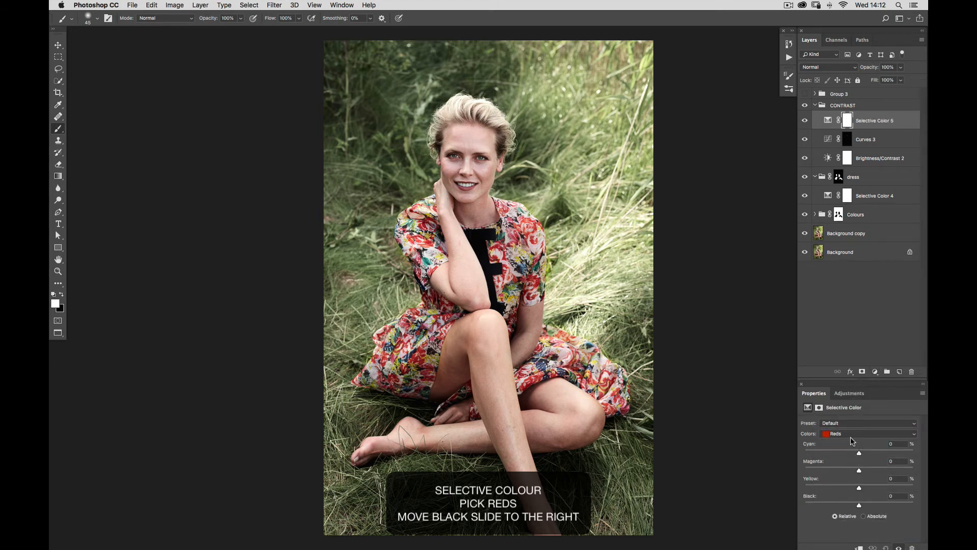
drag(859, 506, 884, 503)
Compare the full image repeatedly with and without the Selective Color adjustment on the reds.
click(805, 121)
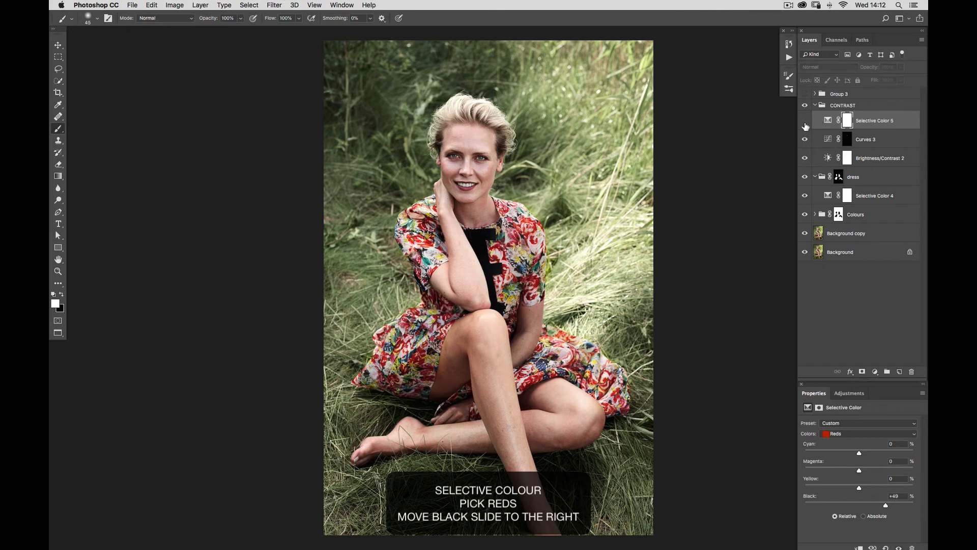
click(805, 122)
click(805, 120)
click(805, 120)
click(806, 122)
click(806, 122)
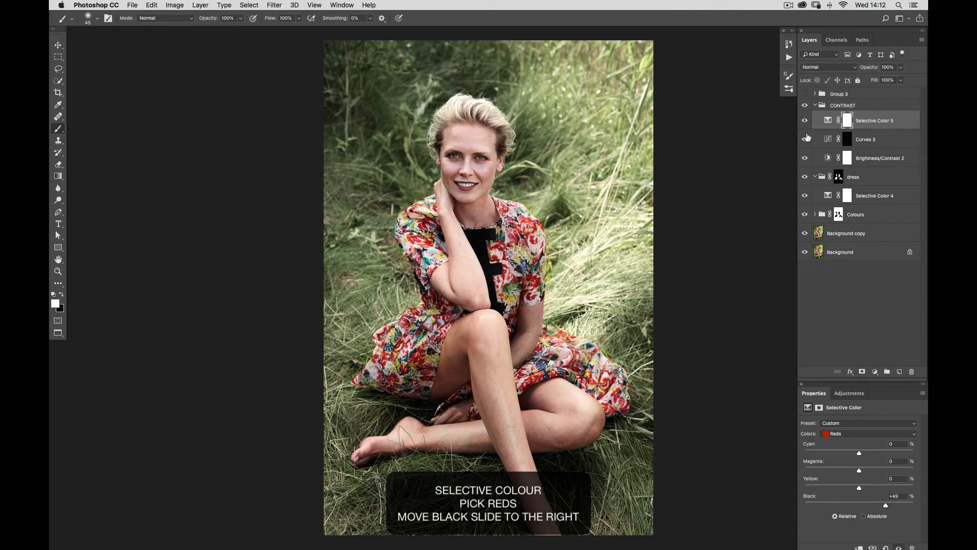
click(805, 121)
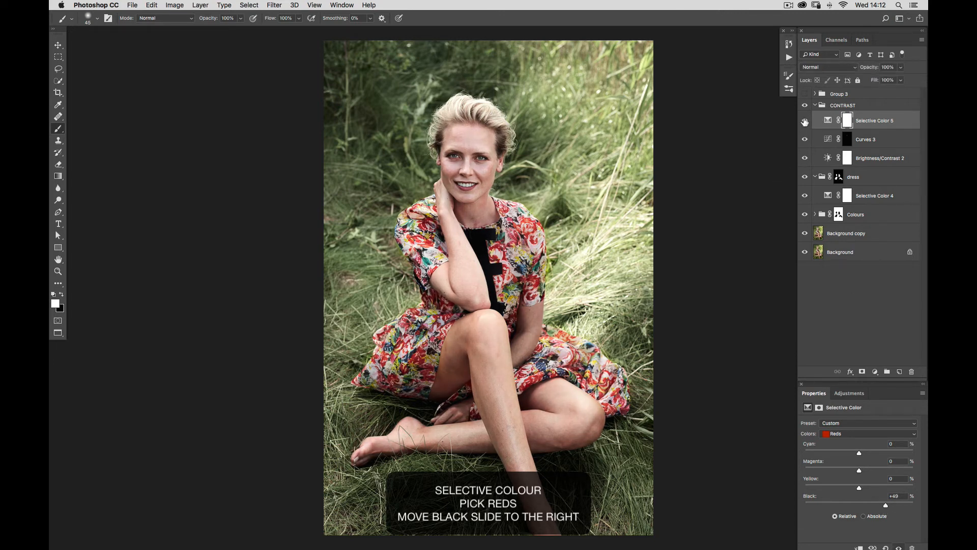
click(805, 121)
click(805, 121)
click(805, 121)
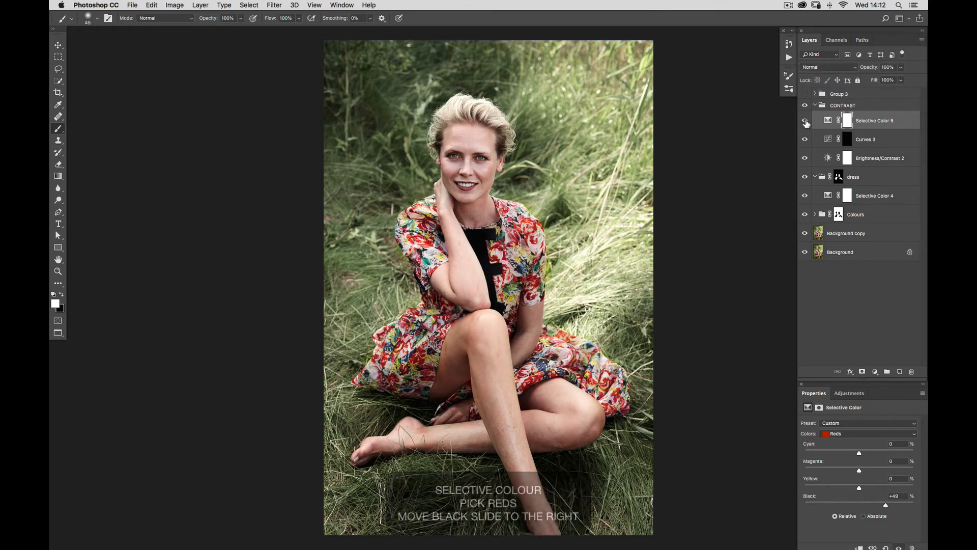
click(806, 121)
click(806, 122)
click(806, 121)
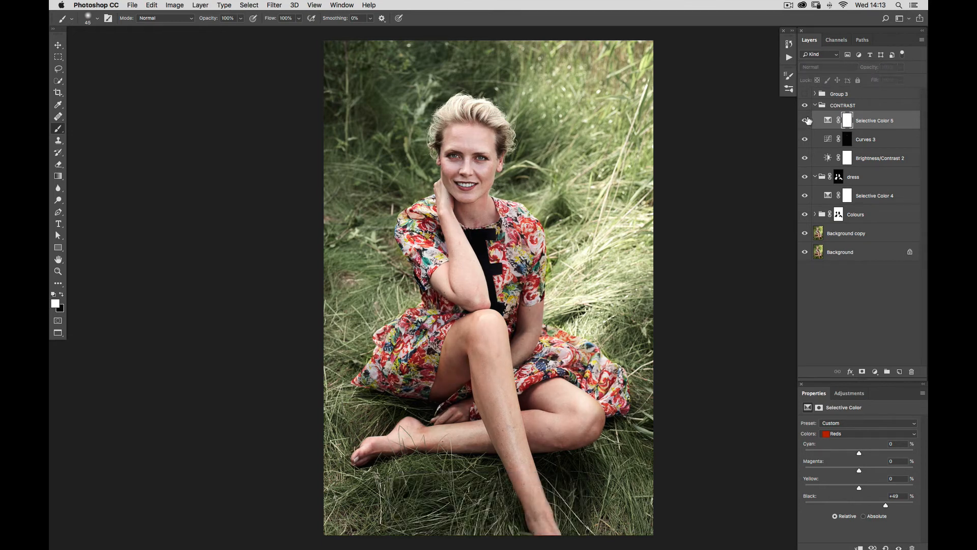
click(806, 122)
Inspect the legs close up, then compare the skin and face with and without the darkened reds.
scroll(588, 408, down, 2)
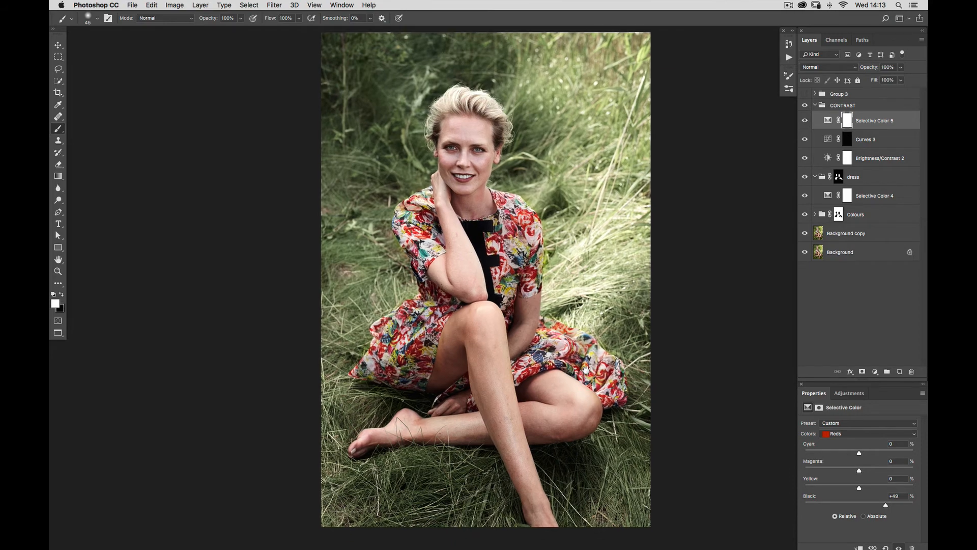
drag(566, 403, 599, 400)
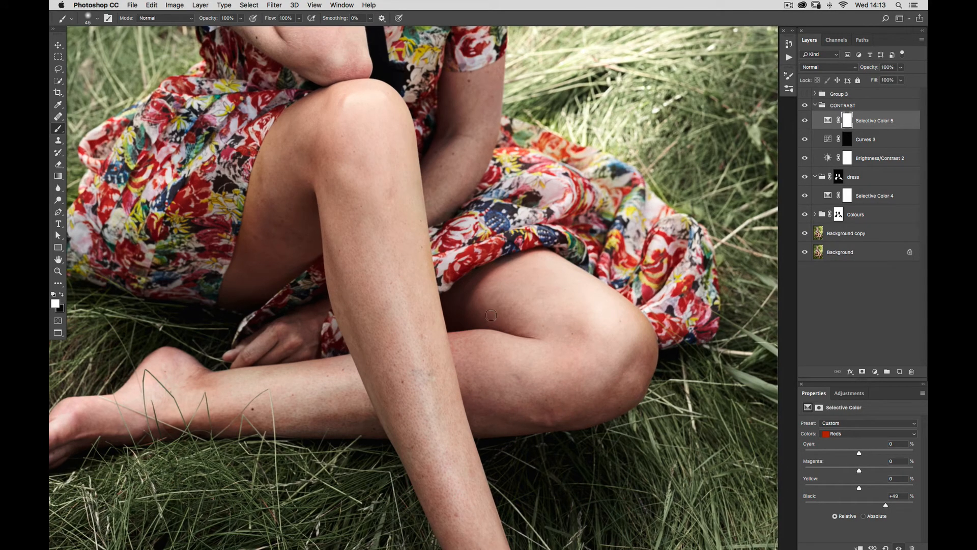
drag(616, 434, 650, 450)
key(super+minus)
key(super+minus)
key(super+minus)
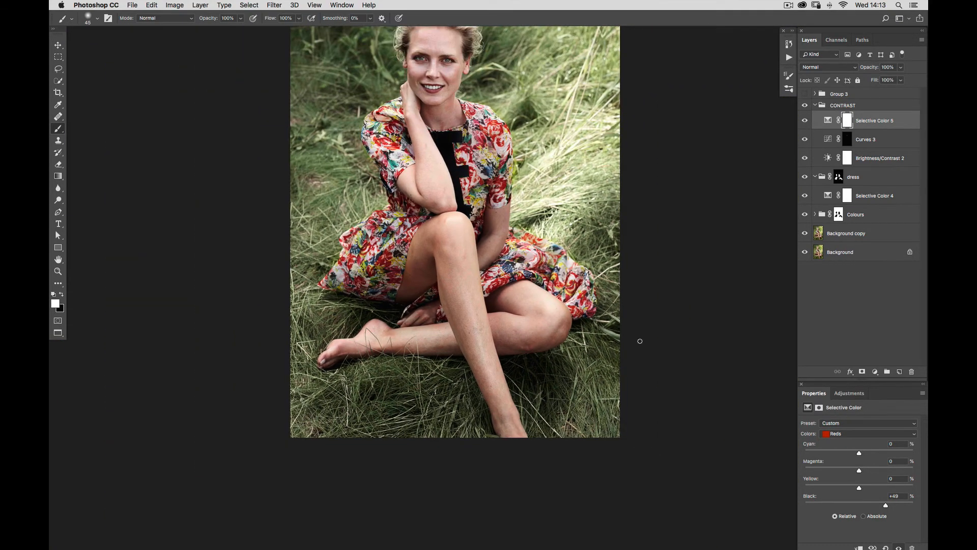
drag(609, 355, 615, 416)
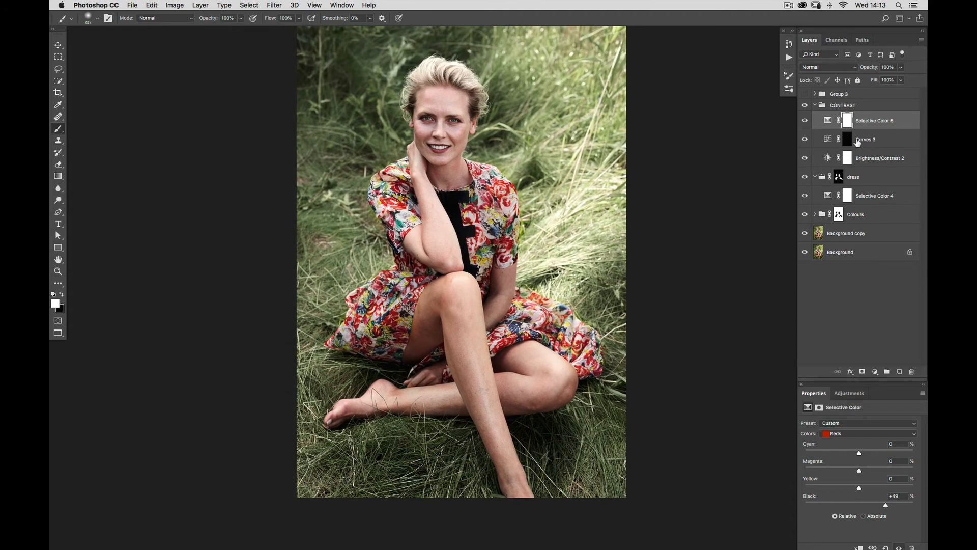
click(805, 121)
click(804, 120)
click(805, 120)
click(804, 121)
click(805, 121)
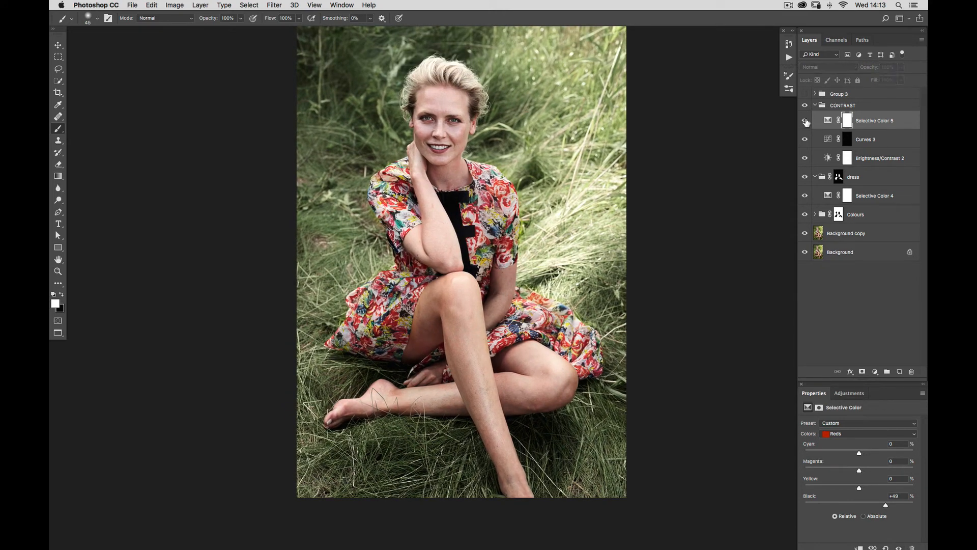
click(806, 121)
scroll(433, 101, up, 3)
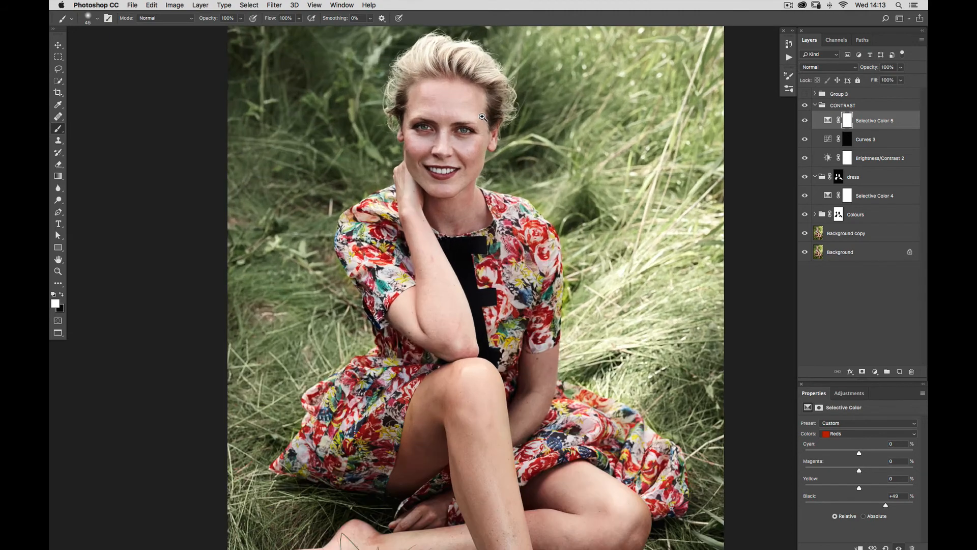
click(805, 121)
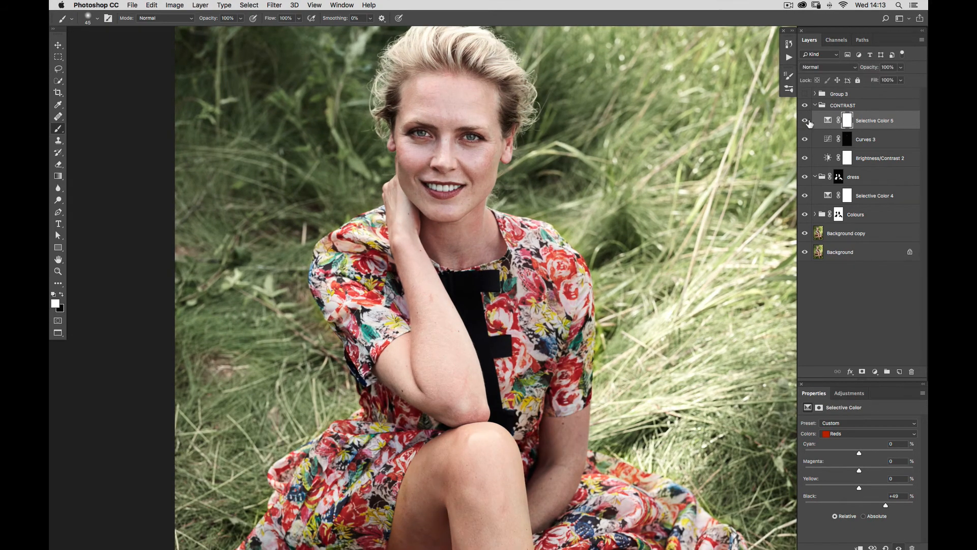
click(806, 122)
key(super+minus)
key(super+minus)
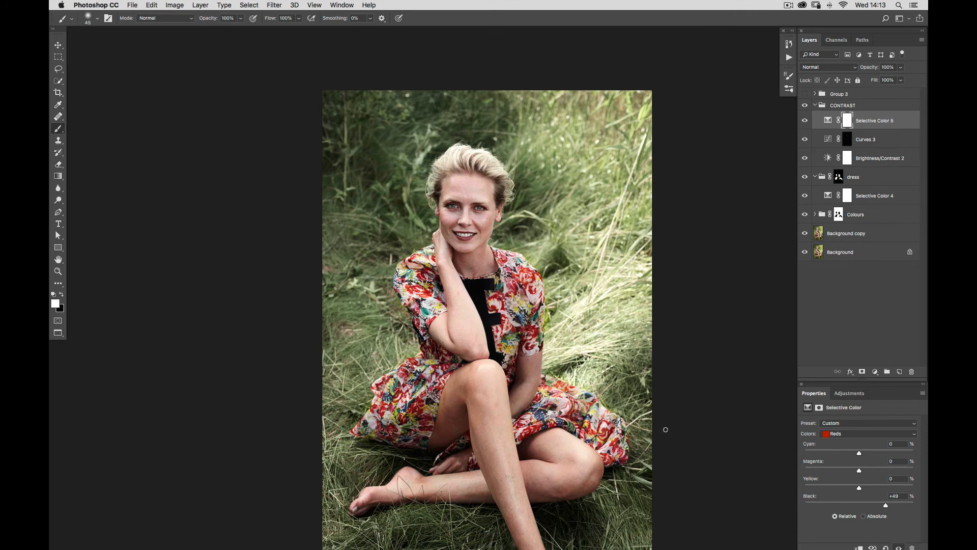
Paint black over the legs on the mask of the CONTRAST group's Selective Color layer, resizing the soft brush between 250 and 300.
key(bracketright)
key(bracketright)
key(bracketright)
key(bracketright)
click(61, 294)
key(bracketright)
key(bracketright)
key(bracketright)
key(bracketright)
key(bracketright)
key(bracketright)
key(bracketright)
mouse_move(454, 415)
mouse_down()
mouse_move(472, 367)
mouse_move(441, 440)
mouse_up()
drag(579, 473, 584, 488)
key(bracketleft)
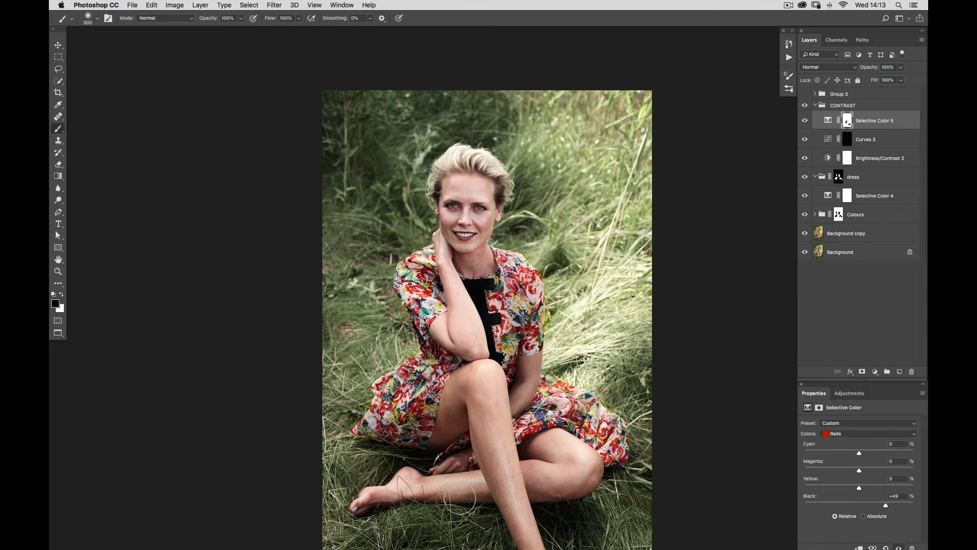
key(bracketleft)
drag(537, 373, 489, 232)
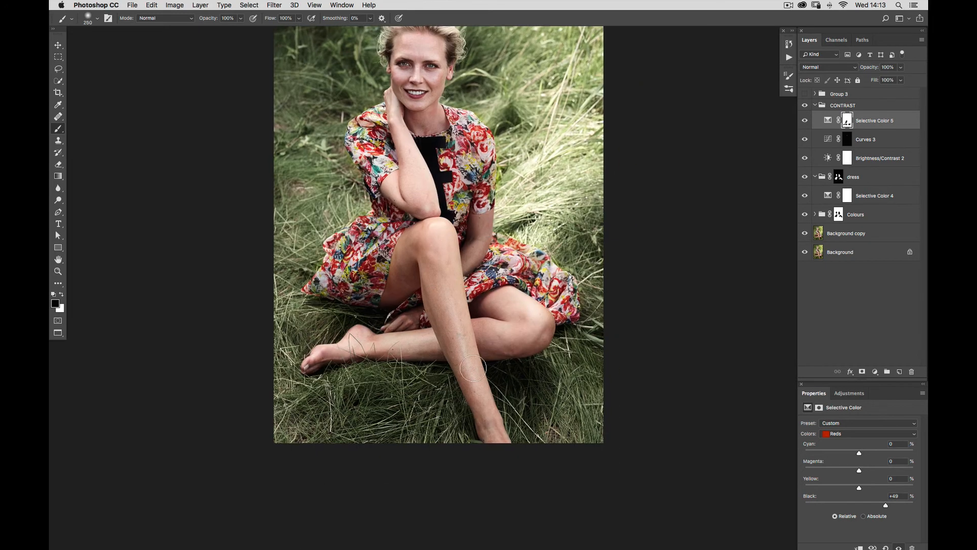
key(bracketright)
key(bracketleft)
drag(404, 387, 426, 482)
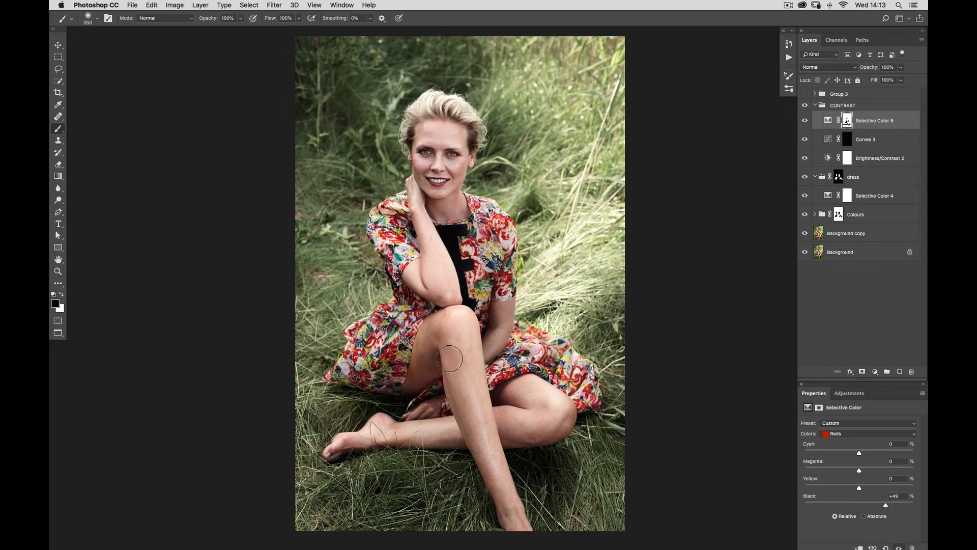
Compare the image with and without the masked Selective Color adjustment in the CONTRAST group.
click(805, 121)
click(808, 123)
click(808, 123)
click(809, 124)
click(809, 124)
click(810, 124)
click(806, 121)
click(806, 122)
Paint black over more of the woman's figure on the Selective Color mask, varying the soft brush size between 300 and 600.
key(bracketright)
key(bracketright)
key(bracketright)
key(bracketright)
key(bracketright)
key(bracketright)
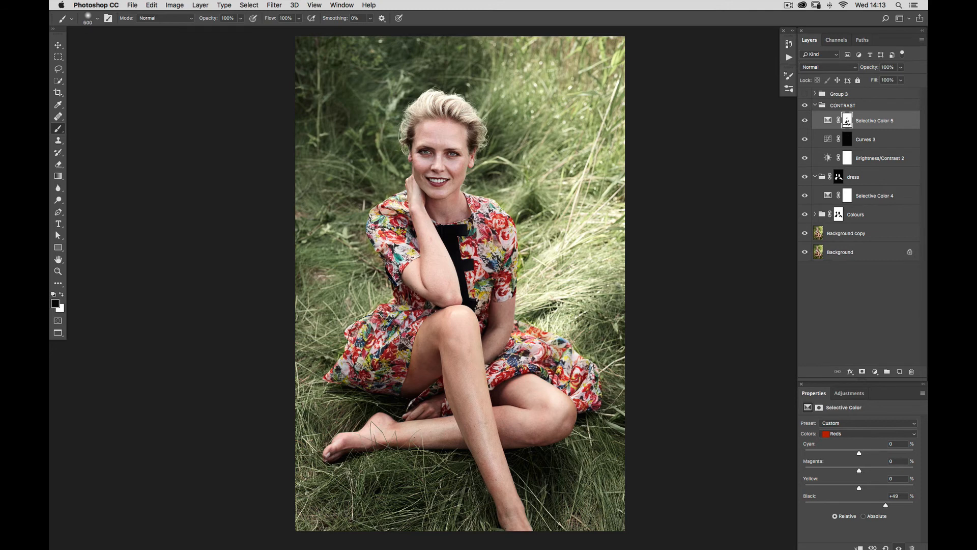
key(bracketleft)
key(bracketleft)
key(bracketright)
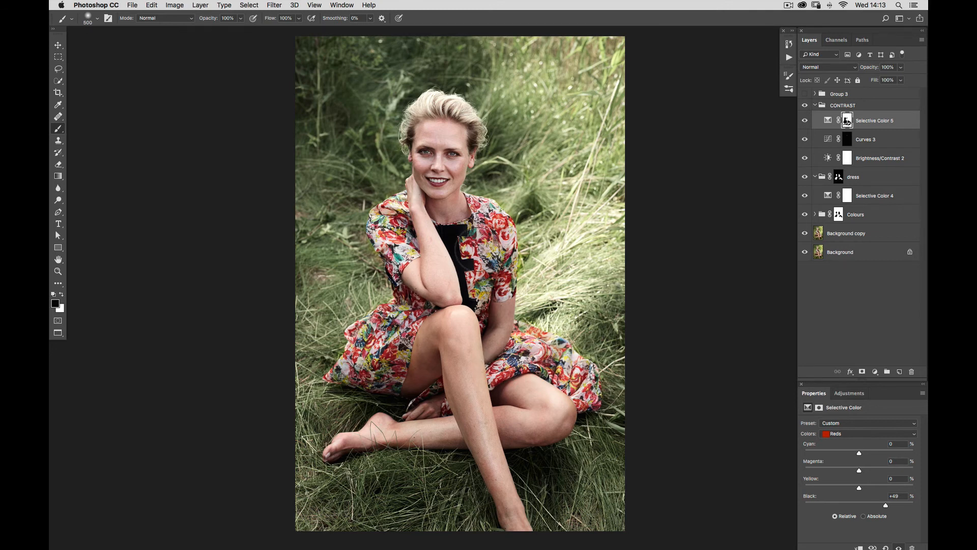
key(bracketleft)
key(bracketleft)
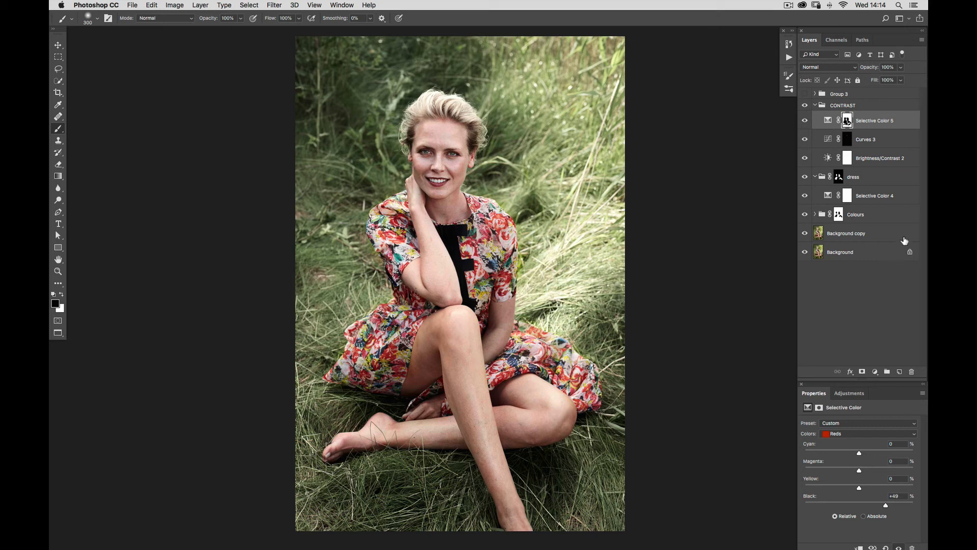
Add a Curves adjustment above the Gradient Map in the Colours group and raise the Blue channel's shadow point slightly.
click(829, 197)
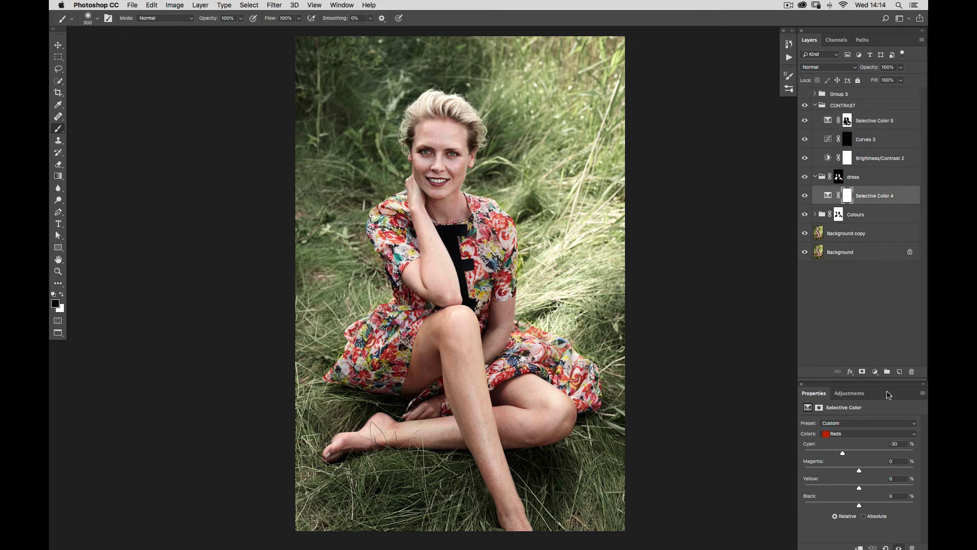
click(815, 214)
click(827, 233)
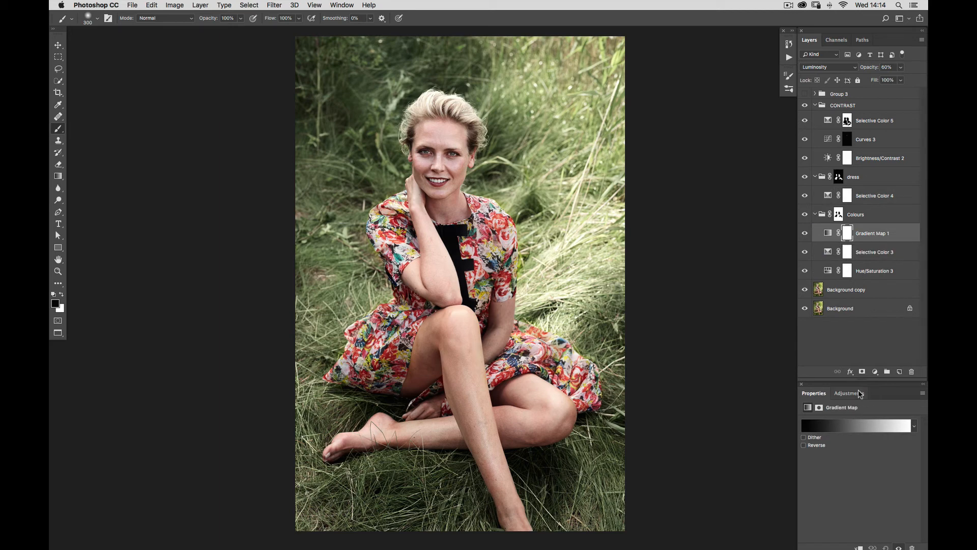
click(875, 371)
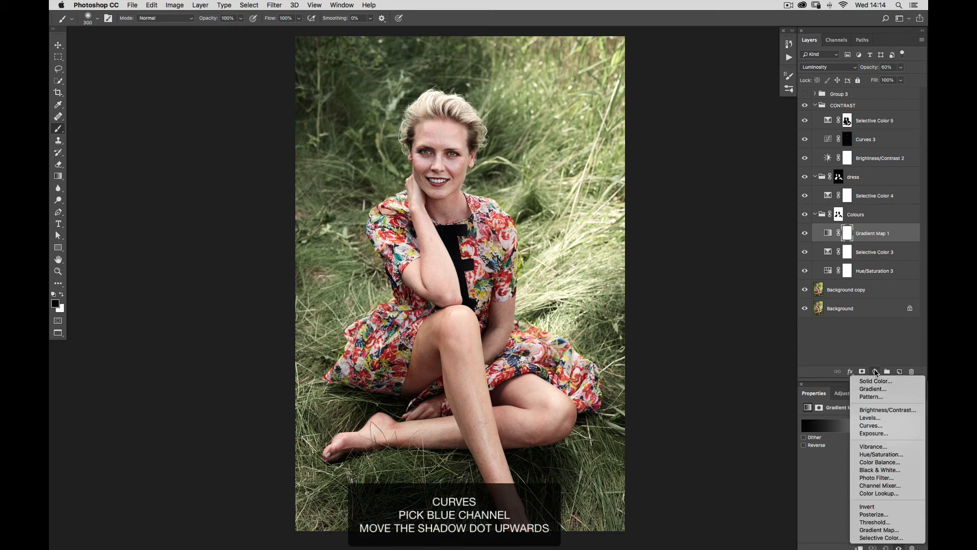
click(878, 425)
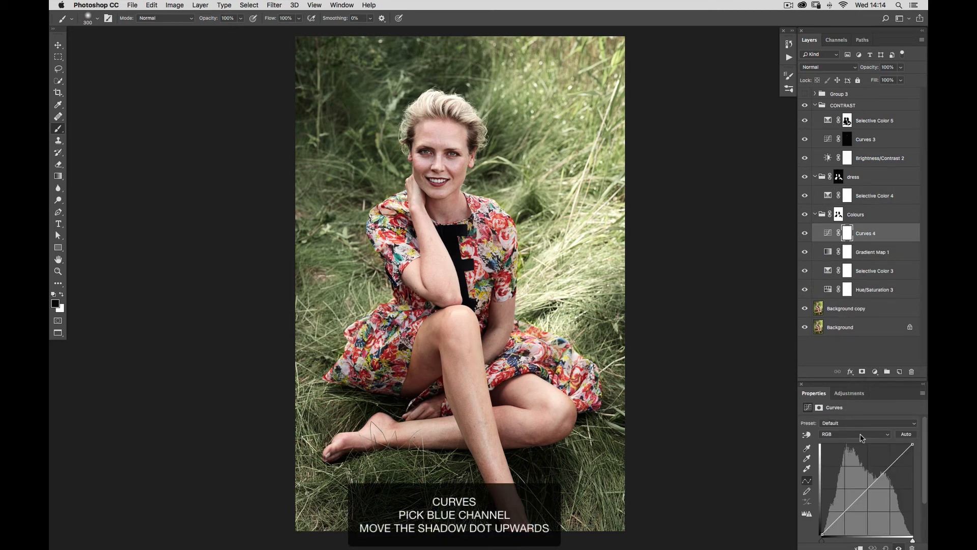
click(861, 434)
click(860, 454)
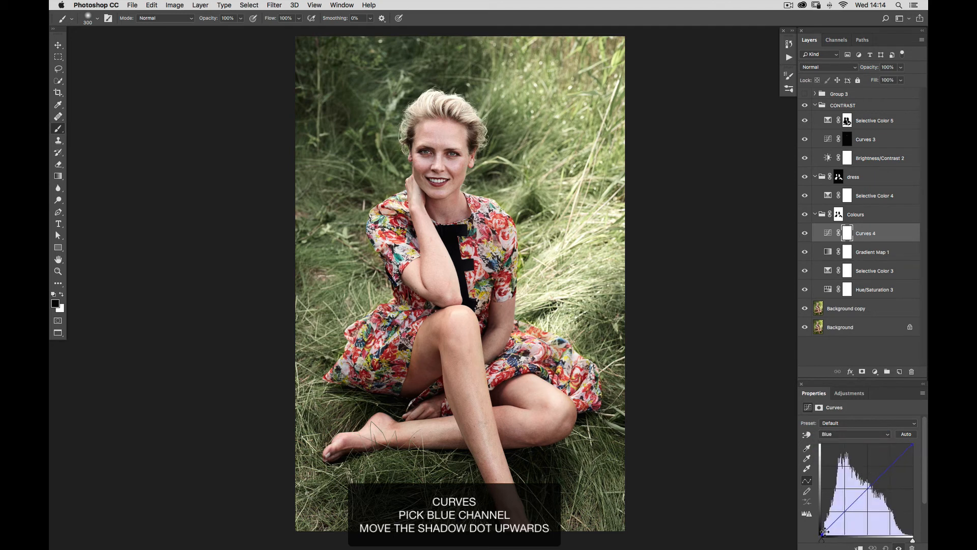
mouse_move(823, 534)
mouse_down()
mouse_move(816, 522)
mouse_move(812, 532)
mouse_up()
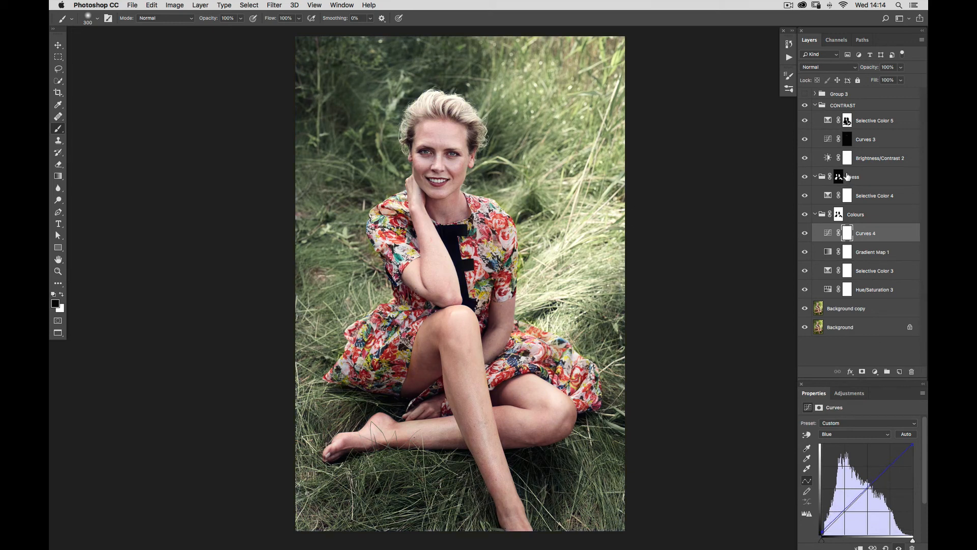
Compare the image with and without the blue-channel Curves adjustment in the Colours group.
click(805, 234)
click(805, 235)
click(804, 236)
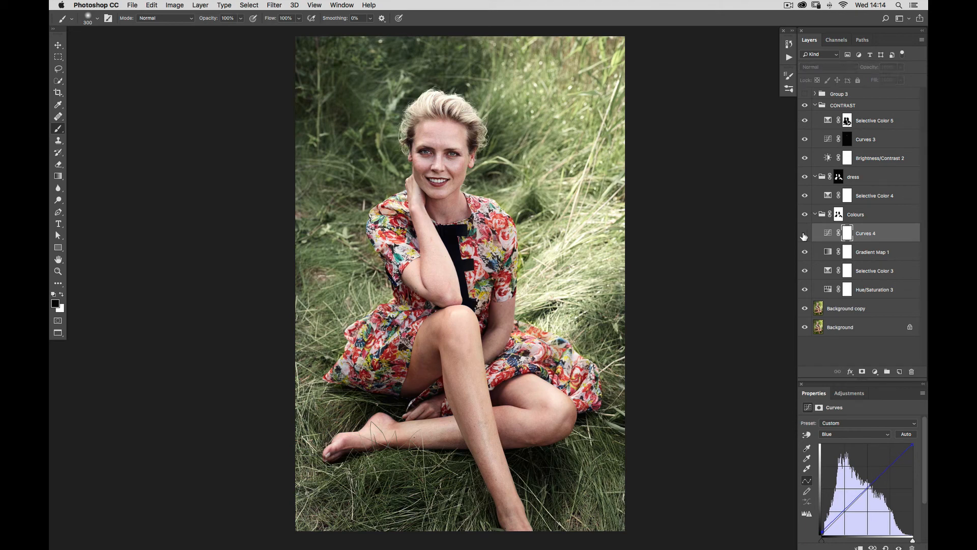
click(804, 236)
click(804, 236)
click(804, 237)
click(804, 236)
click(804, 235)
click(804, 235)
click(804, 236)
click(804, 235)
click(804, 236)
click(804, 236)
click(805, 237)
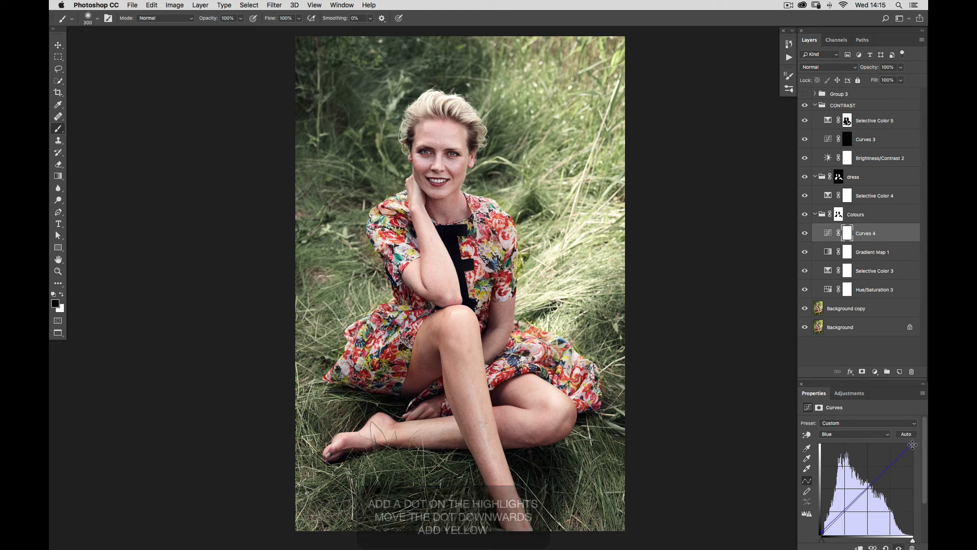
Lower the Blue channel's highlight point slightly on the Colours group's Curves adjustment and compare the image with and without it.
drag(914, 444, 914, 447)
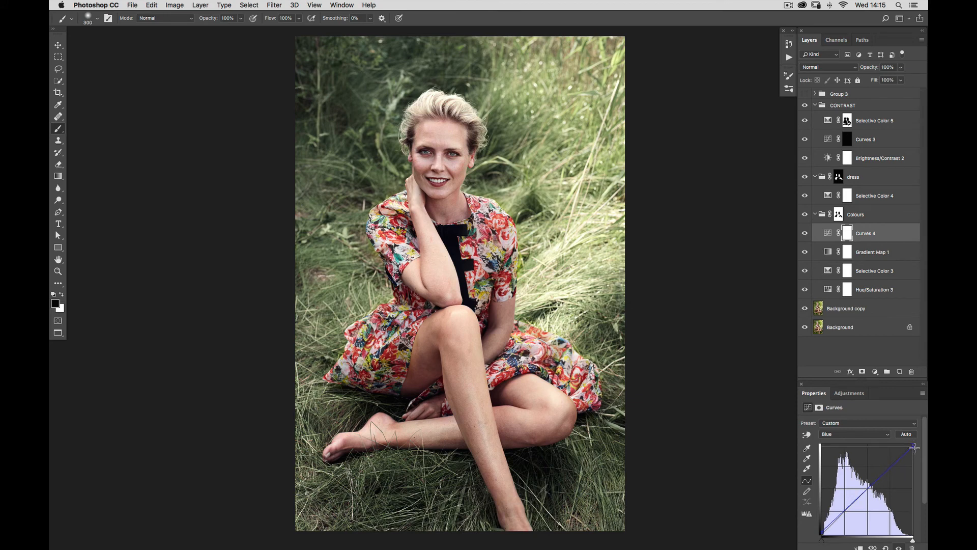
click(805, 234)
click(805, 235)
click(805, 234)
click(805, 235)
click(805, 234)
click(805, 235)
Fine-tune the Blue curve by raising its shadow point and lowering its highlight point a little more, checking the effect against the unadjusted image.
drag(821, 532, 821, 531)
drag(912, 447, 914, 449)
click(805, 234)
click(805, 233)
click(805, 234)
click(805, 233)
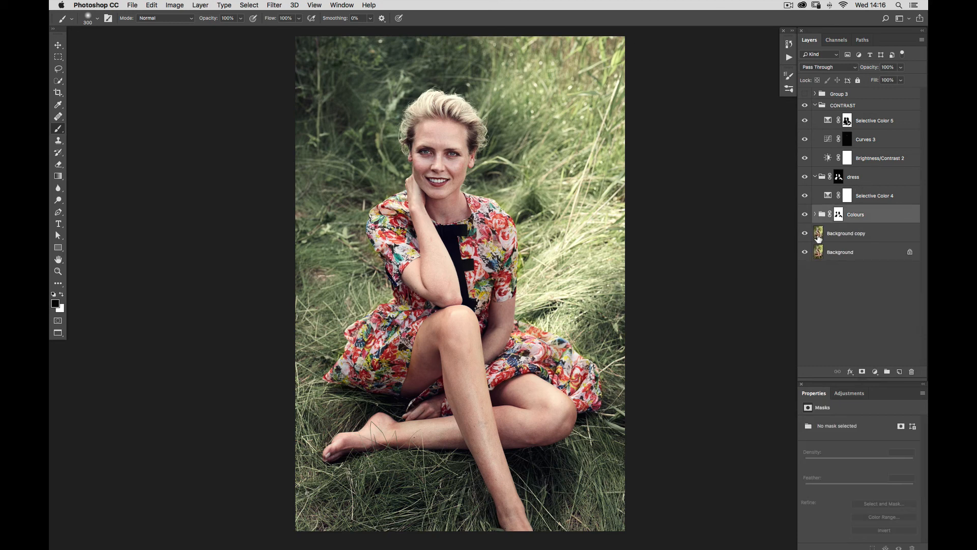
Collapse the Colours and CONTRAST groups and compare the graded portrait with the original Background layer alone.
click(815, 214)
click(815, 106)
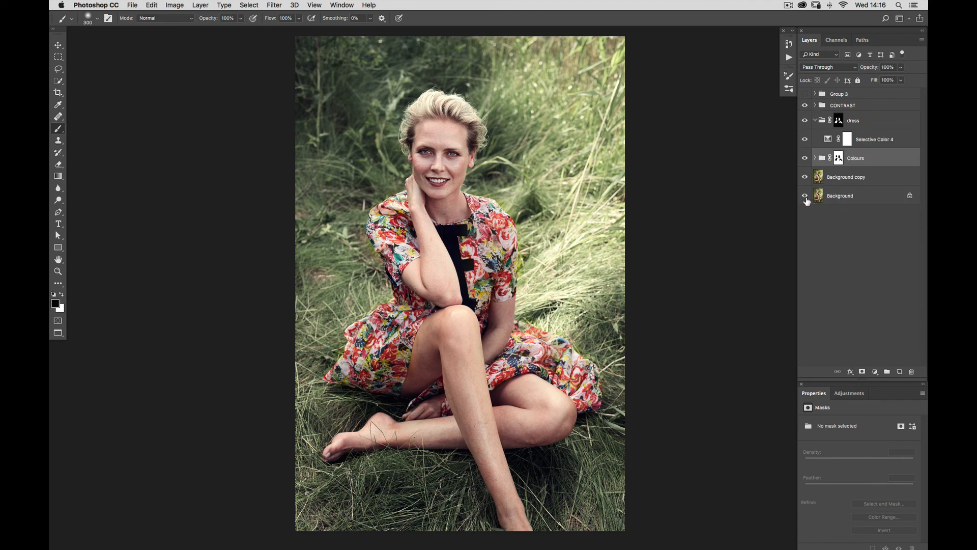
alt+click(804, 197)
alt+click(805, 198)
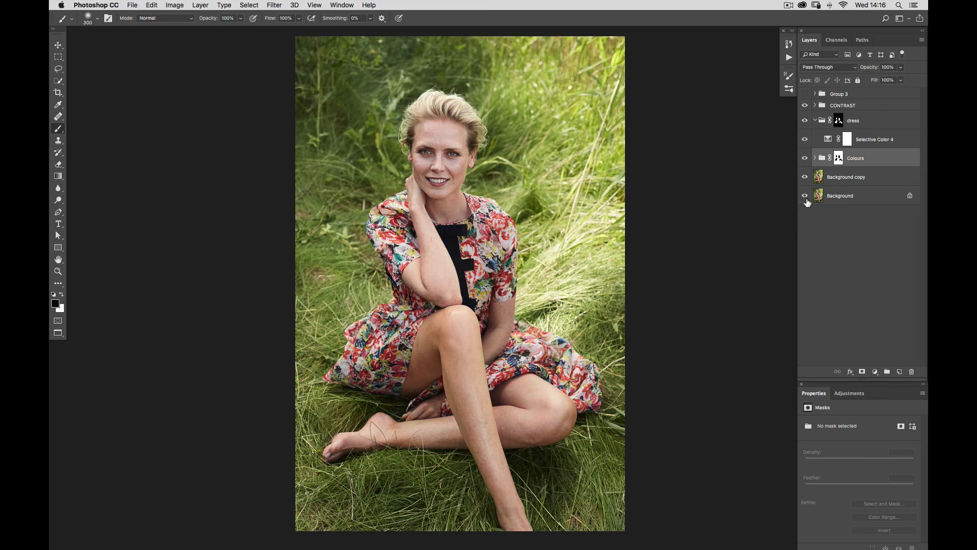
alt+click(806, 202)
alt+click(807, 203)
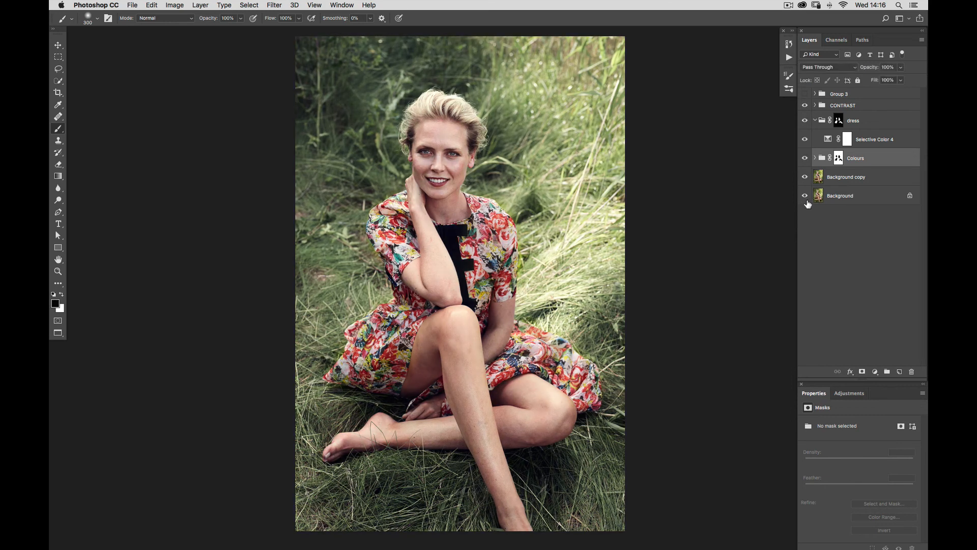
alt+click(807, 204)
alt+click(808, 204)
alt+click(808, 204)
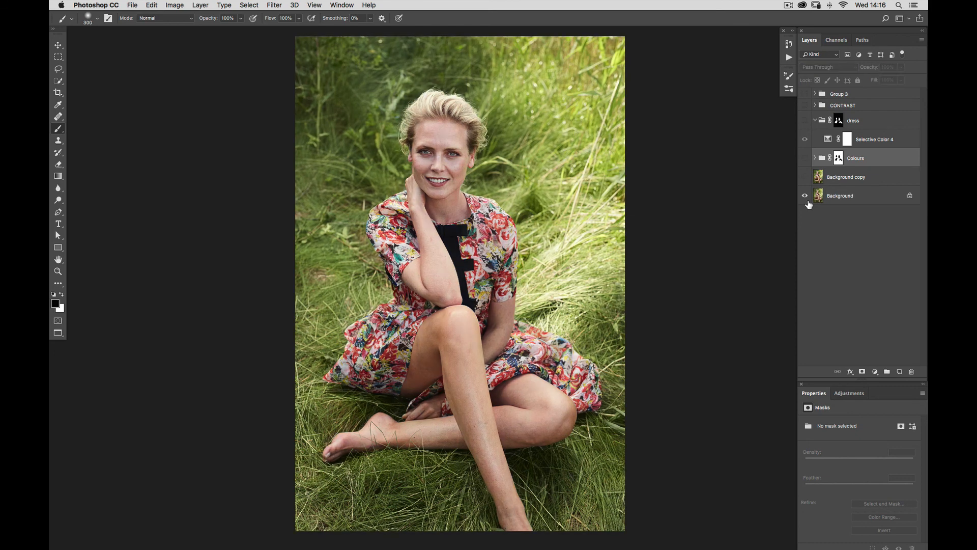
alt+click(808, 204)
alt+click(808, 204)
alt+click(807, 205)
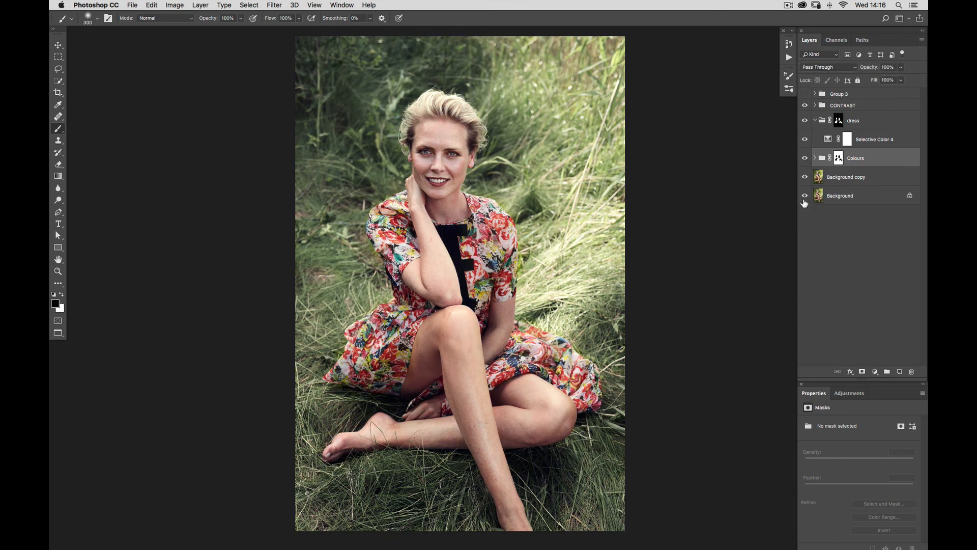
alt+click(805, 203)
alt+click(805, 204)
alt+click(804, 204)
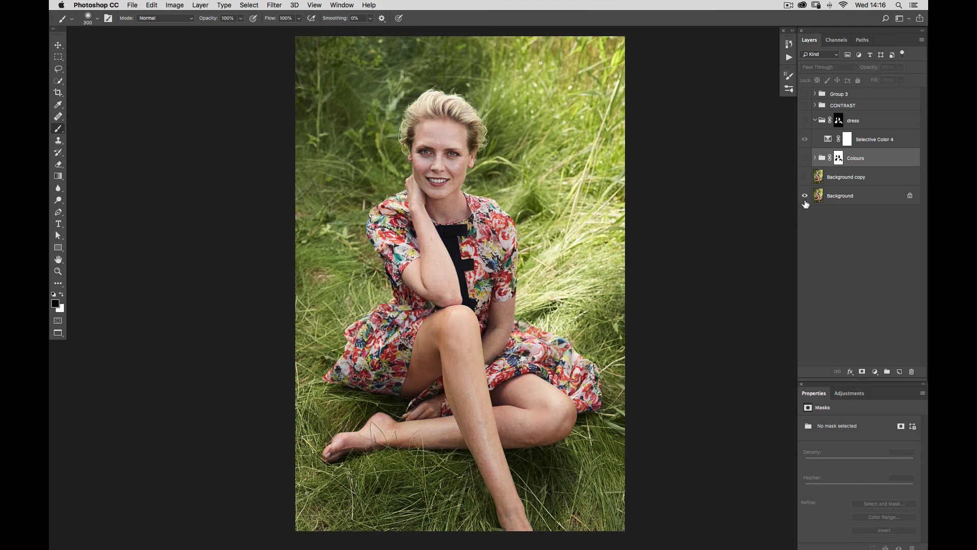
alt+click(805, 204)
alt+click(806, 204)
alt+click(805, 205)
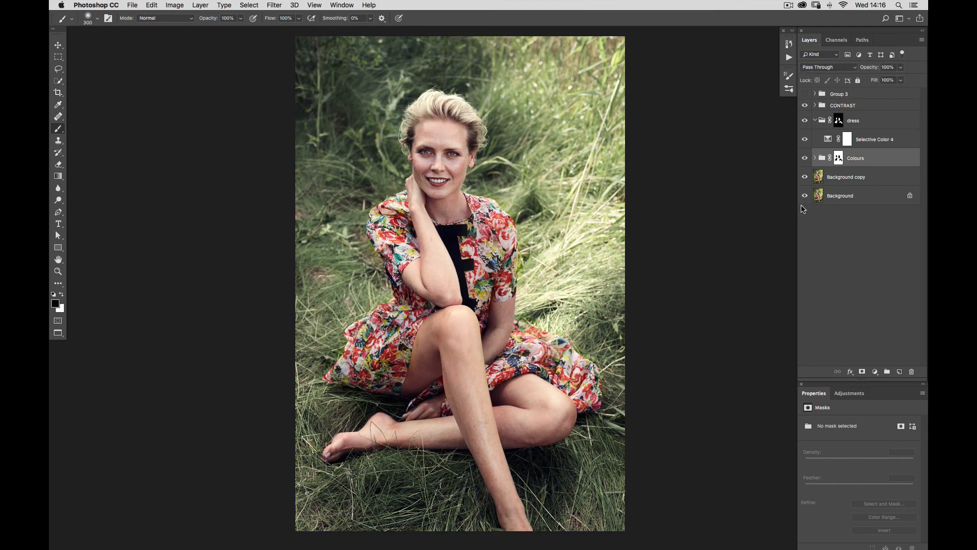
alt+click(803, 205)
alt+click(802, 204)
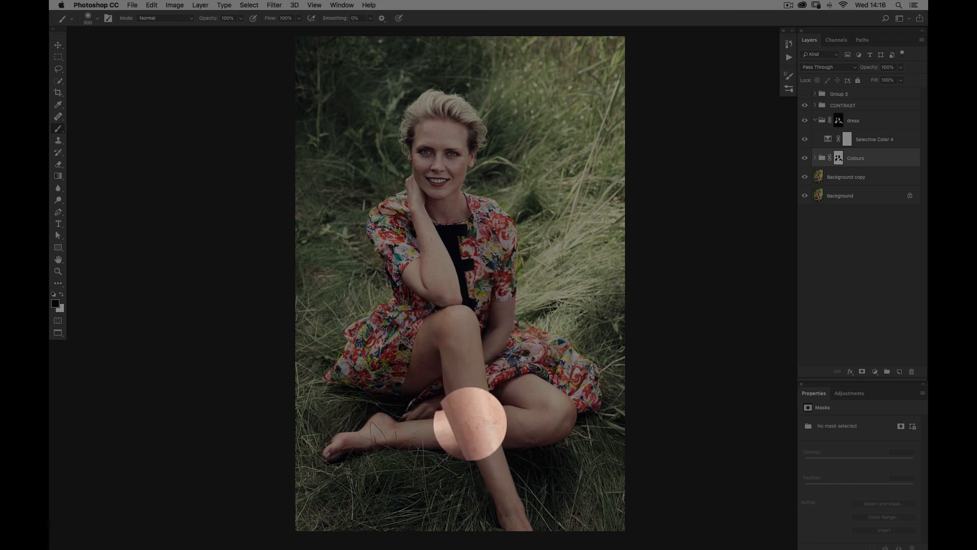
drag(449, 373, 426, 297)
drag(444, 346, 458, 423)
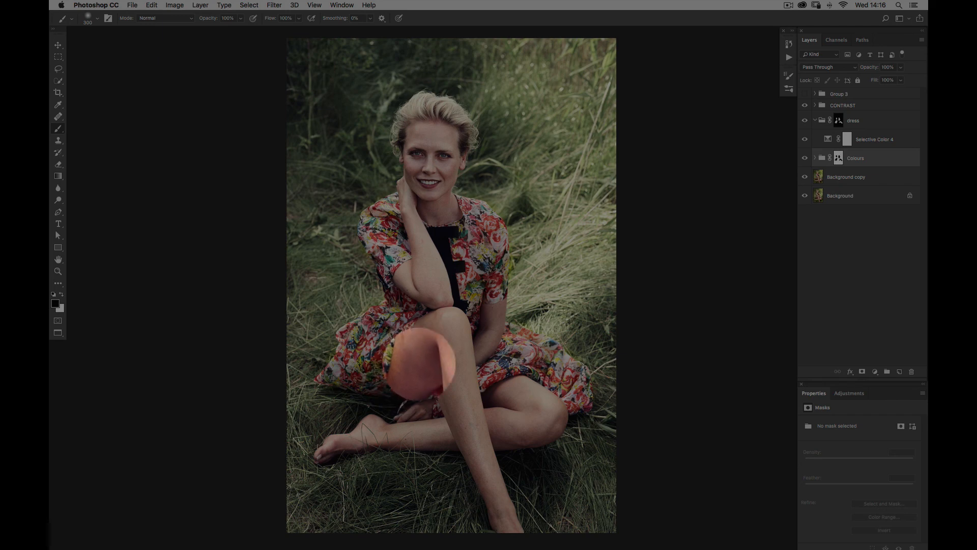
scroll(425, 360, up, 5)
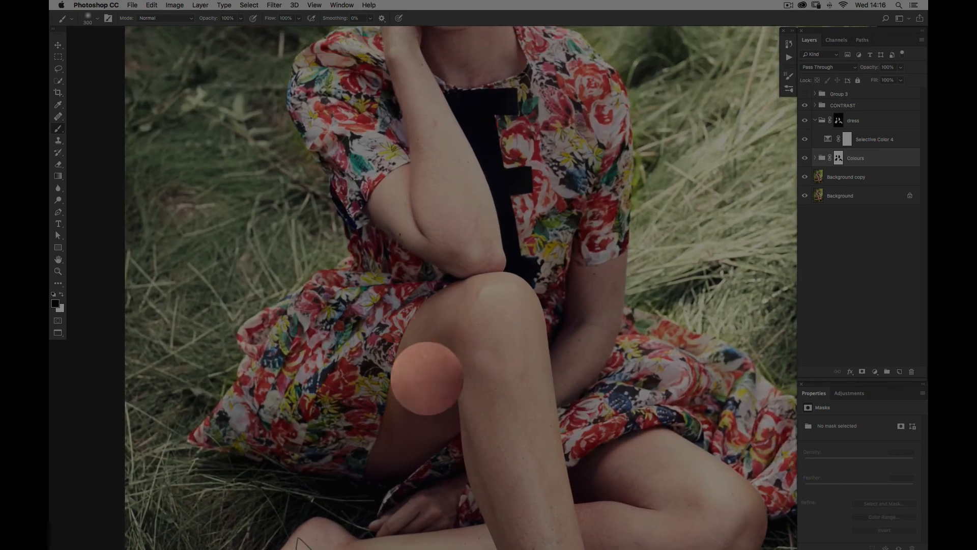
scroll(425, 375, up, 5)
scroll(422, 455, down, 6)
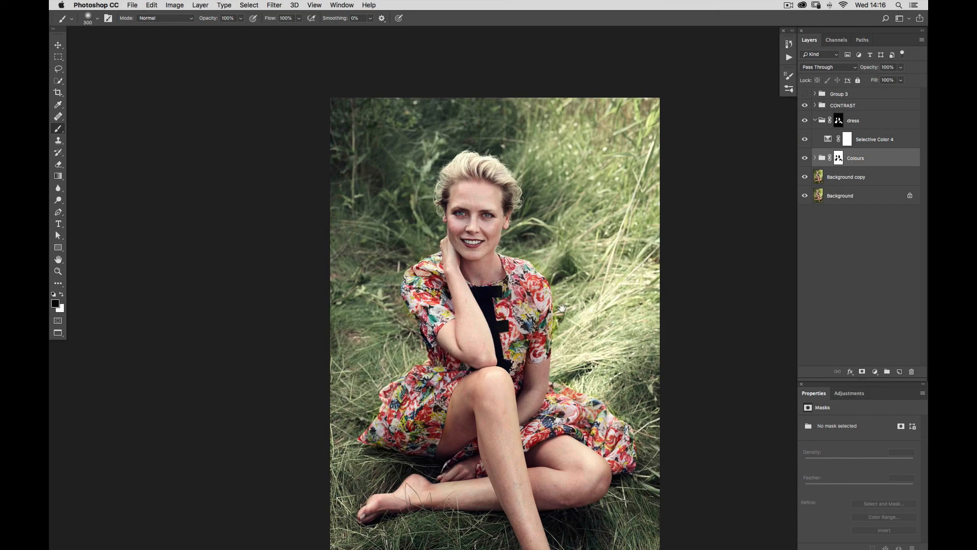
drag(562, 307, 529, 255)
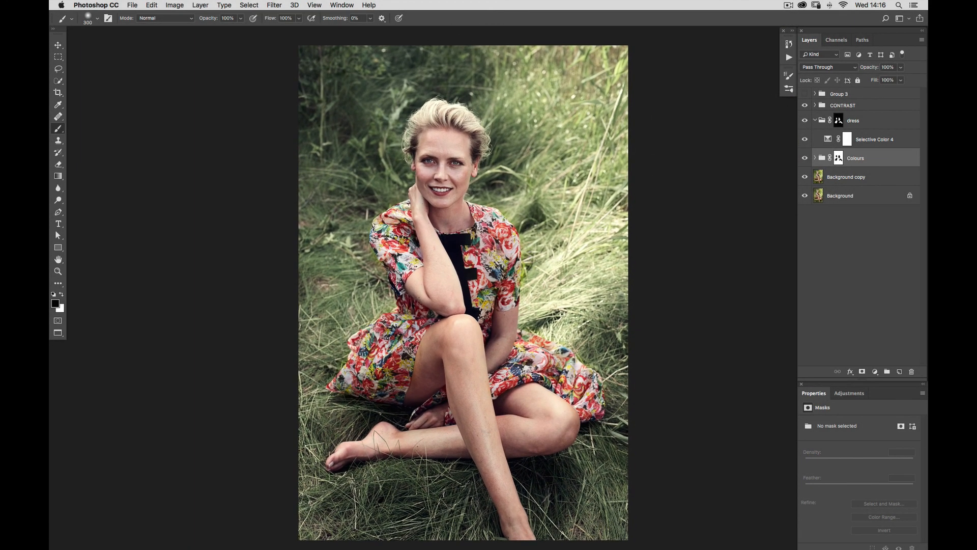